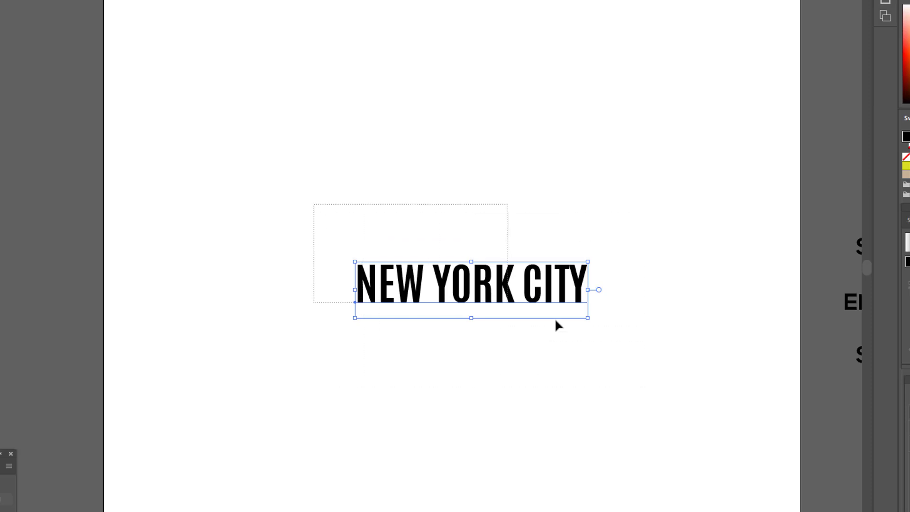
drag(556, 321, 629, 355)
scroll(552, 370, down, 1)
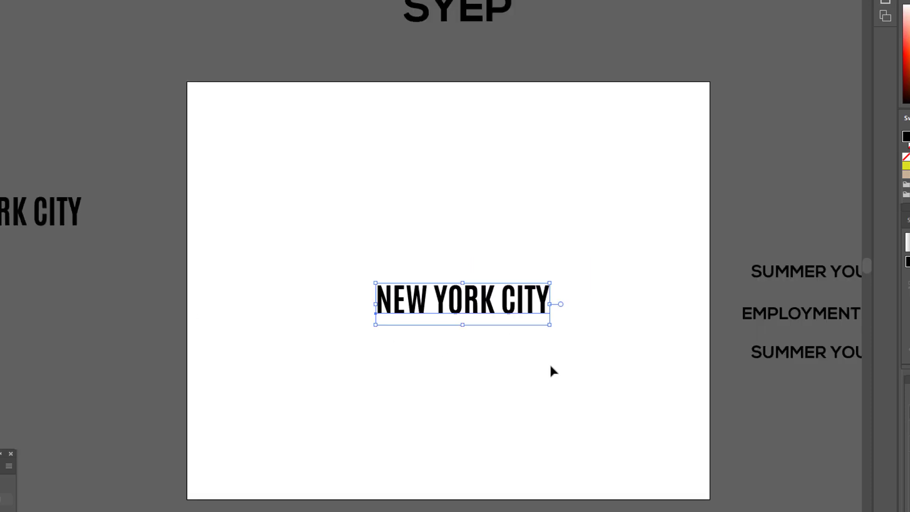
scroll(598, 325, up, 1)
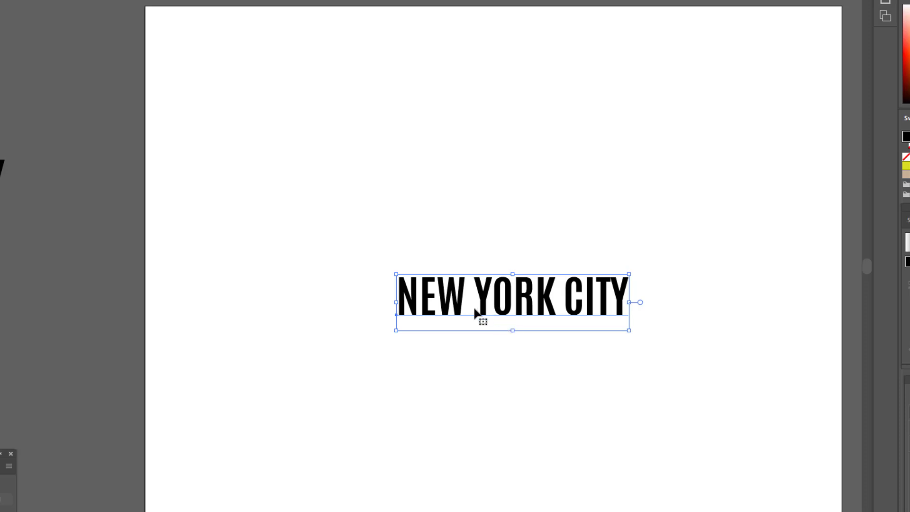
scroll(503, 310, up, 1)
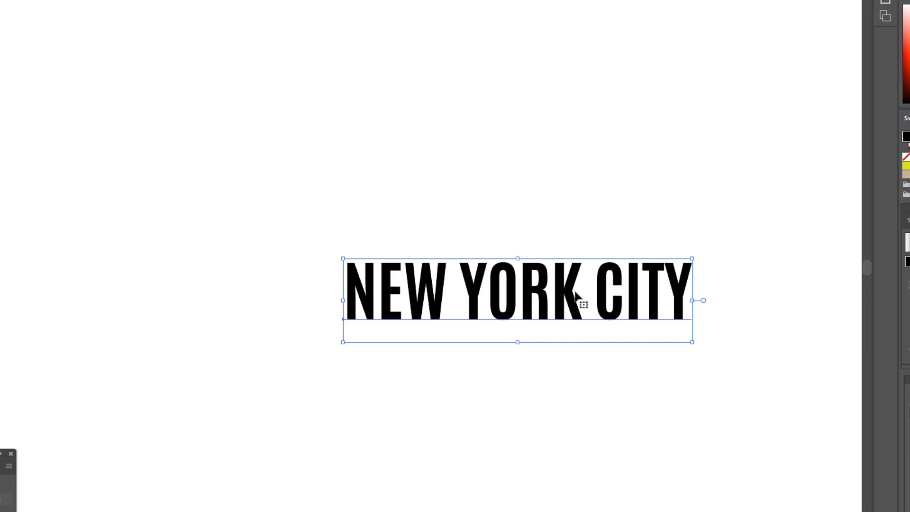
scroll(571, 296, down, 3)
scroll(561, 297, up, 2)
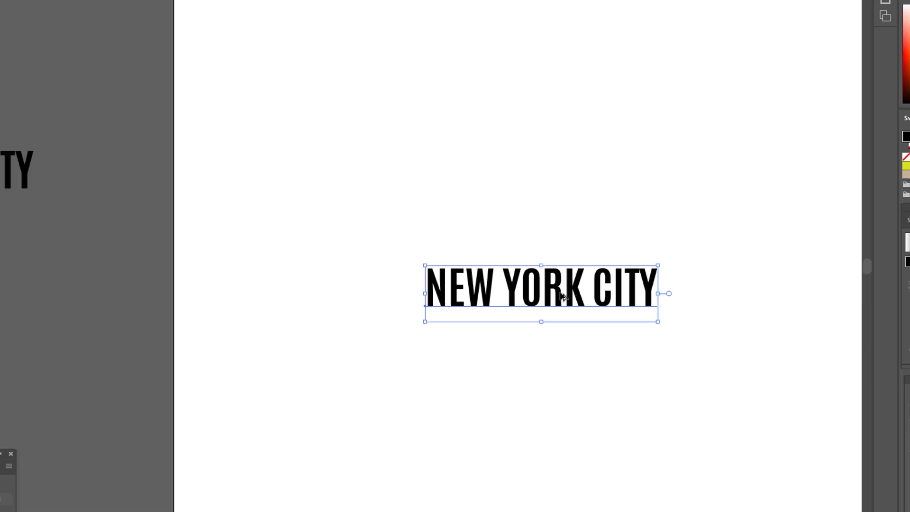
drag(594, 367, 583, 357)
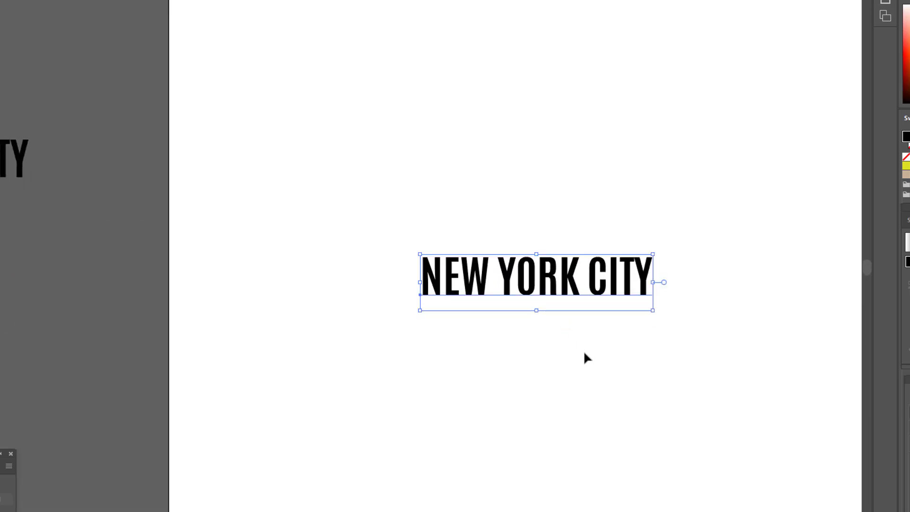
double_click(503, 289)
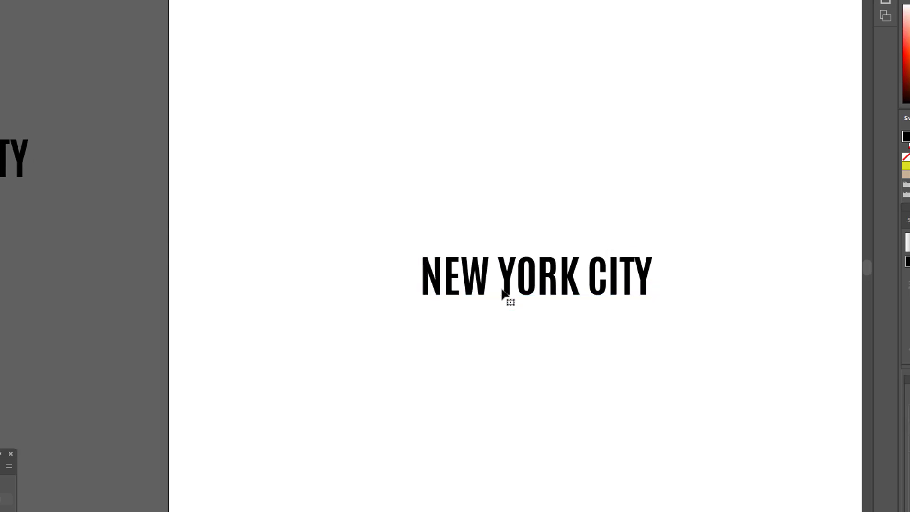
key(ctrl+a)
click(501, 286)
key(ctrl+minus)
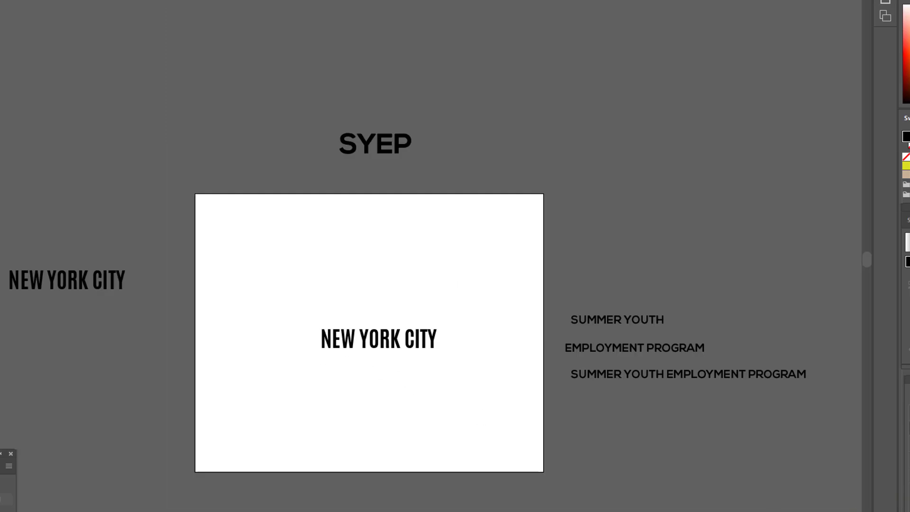
key(Escape)
scroll(497, 402, left, 4)
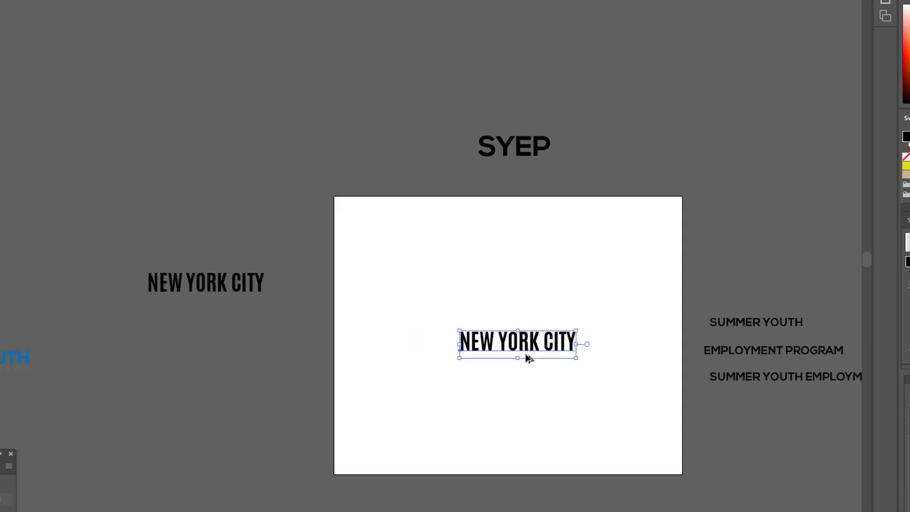
key(ctrl+plus)
click(522, 406)
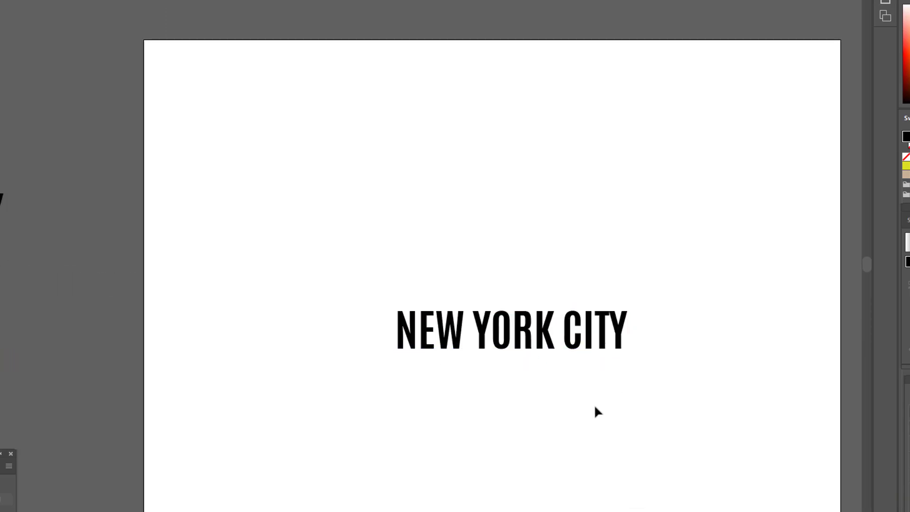
- Add a line of text reading NYC on the artboard above the NEW YORK CITY text
drag(593, 403, 406, 182)
key(ctrl+shift+a)
click(414, 142)
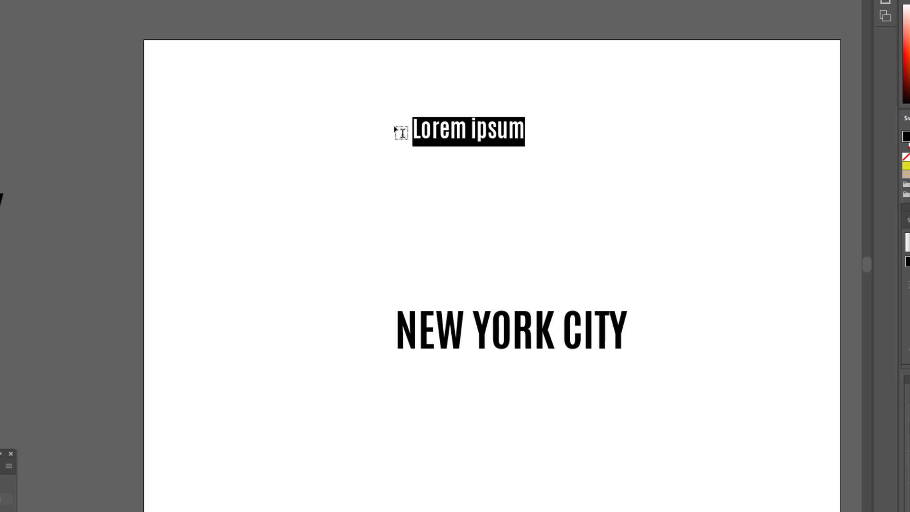
text(N)
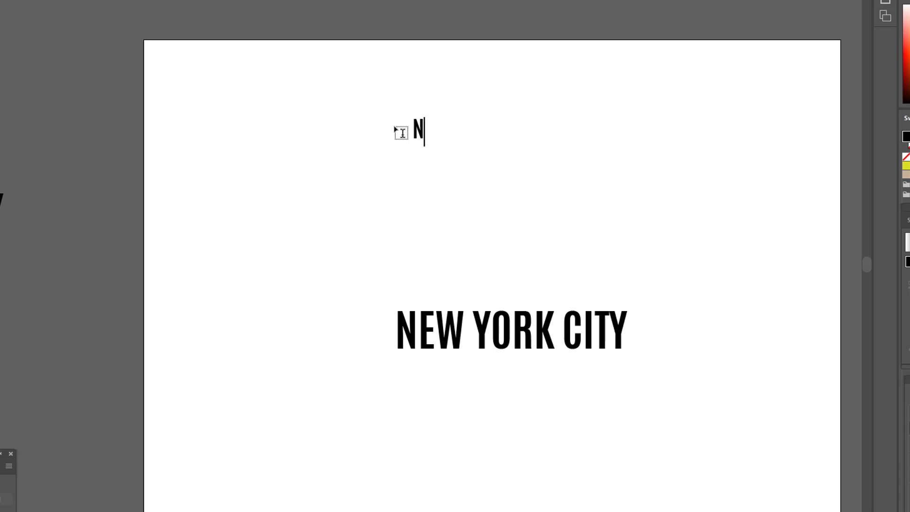
text(YC)
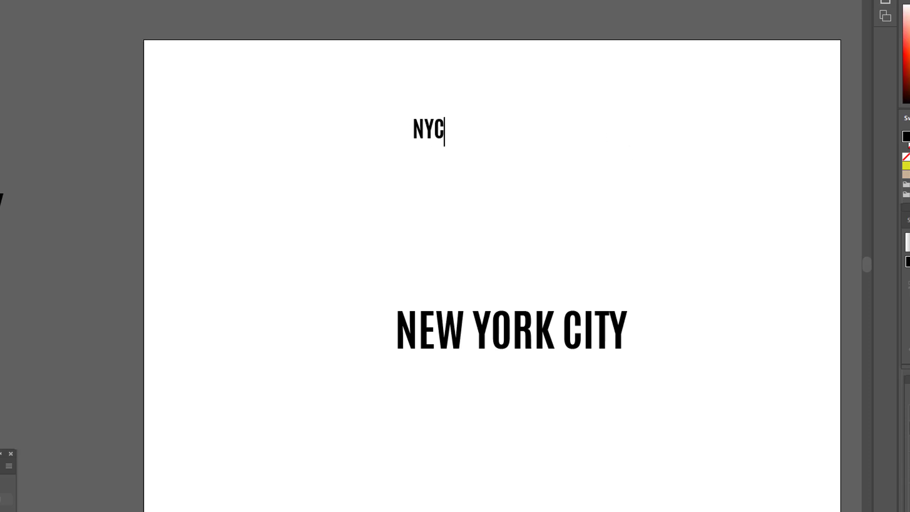
key(Escape)
- Select both the NYC and NEW YORK CITY texts on the artboard and convert them to outlines
click(475, 185)
drag(488, 195, 543, 350)
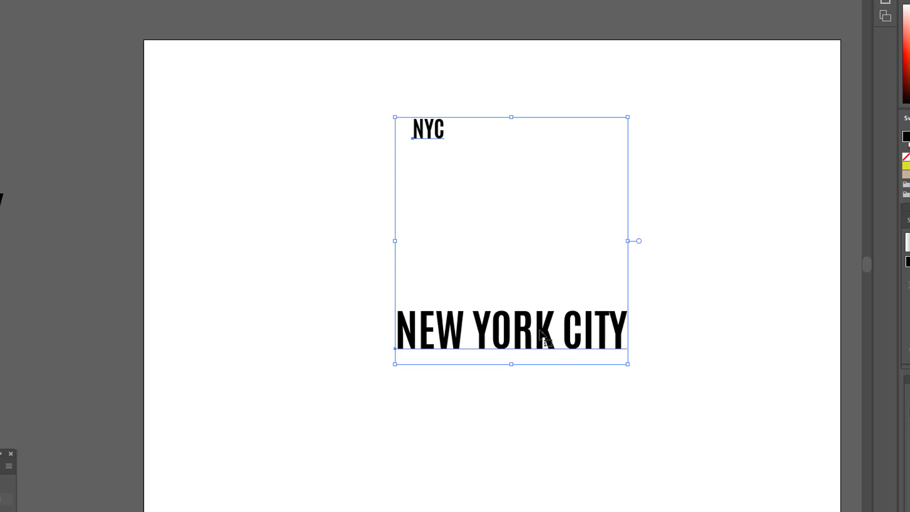
right_click(539, 330)
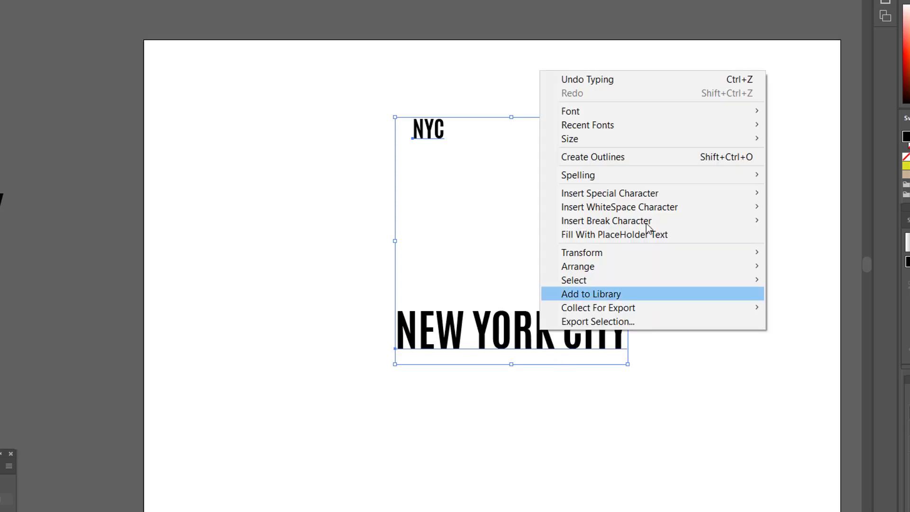
click(626, 158)
- Enlarge the outlined NYC lettering and place it just above the NEW YORK CITY lettering
drag(335, 61, 531, 201)
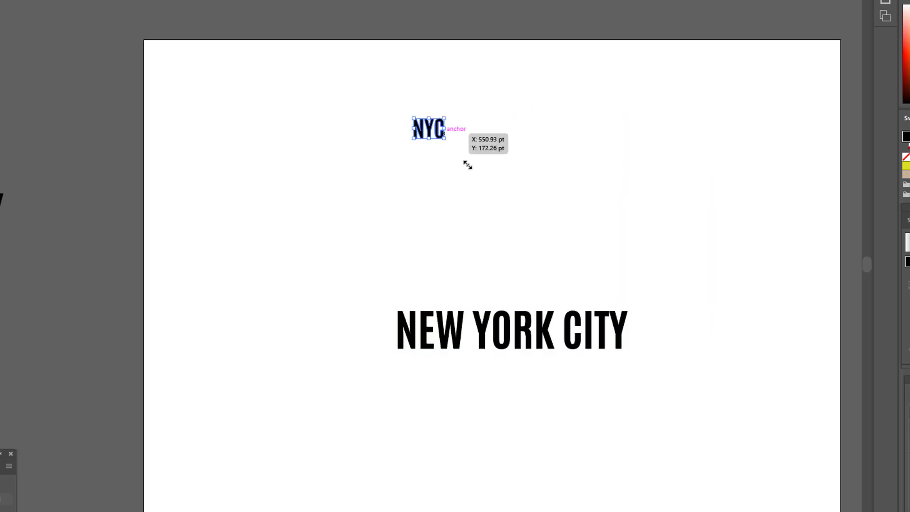
drag(468, 165, 535, 229)
drag(499, 183, 564, 269)
scroll(627, 242, down, 1)
drag(575, 304, 183, 353)
scroll(612, 270, up, 1)
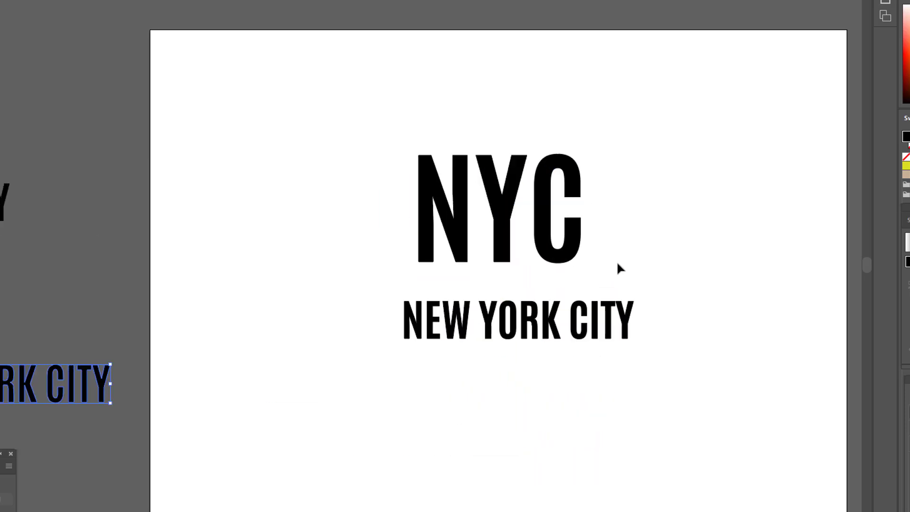
scroll(568, 213, up, 1)
click(488, 208)
click(89, 387)
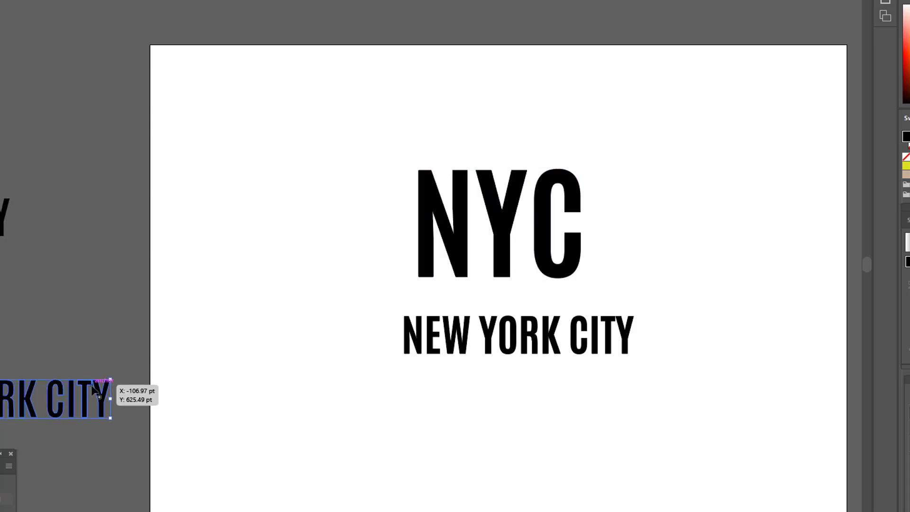
key(Delete)
- Move the spare NEW YORK CITY text nearer the artboard and enlarge the NYC lettering about its centre
drag(6, 205, 98, 285)
scroll(612, 297, up, 1)
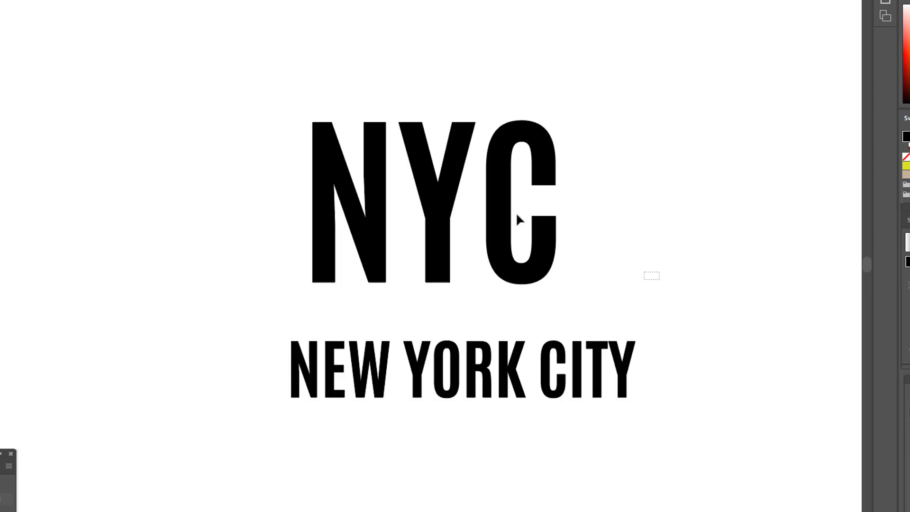
click(522, 218)
drag(555, 207, 595, 217)
click(652, 219)
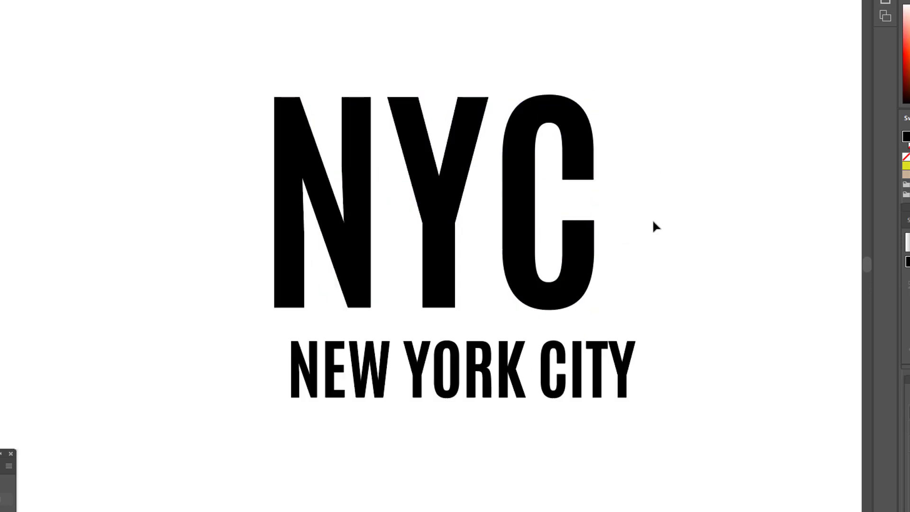
- Move the NEW YORK CITY lettering on the artboard further down, leaving a wide gap below NYC
scroll(653, 223, down, 1)
drag(684, 241, 679, 296)
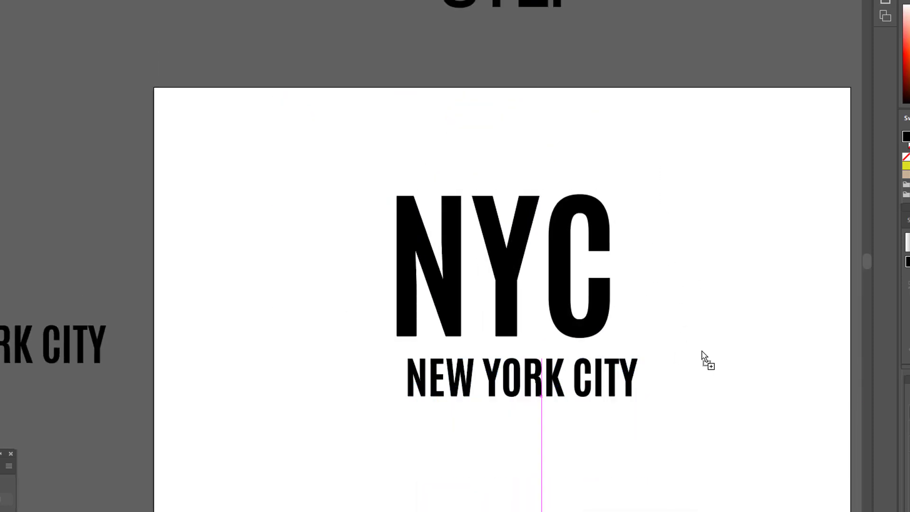
click(636, 392)
drag(636, 391, 648, 479)
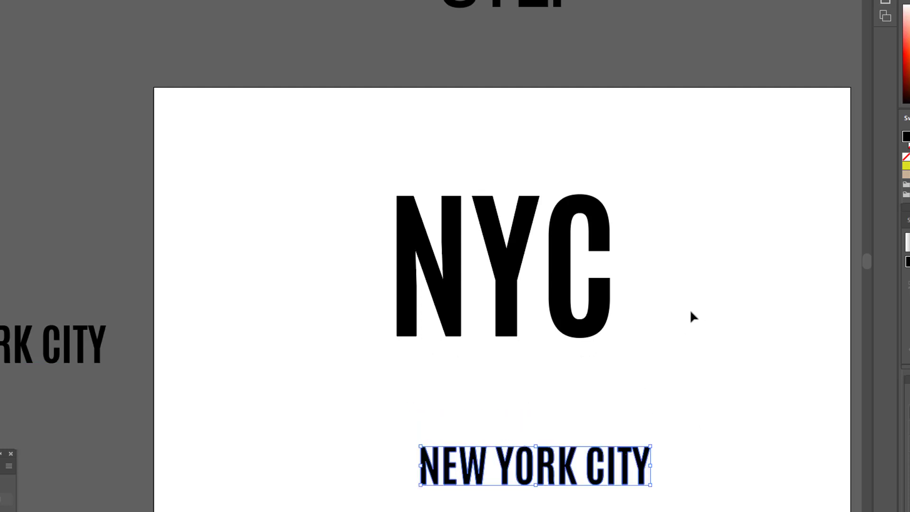
click(690, 314)
- Move the NYC lettering down and duplicate it straight upward so the copy overlaps the original's upper part
drag(634, 361, 695, 393)
drag(663, 368, 628, 287)
click(627, 377)
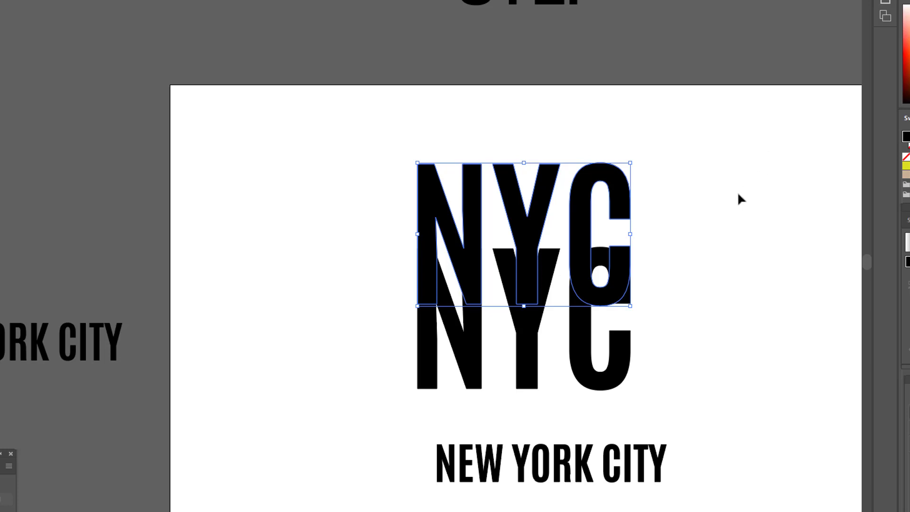
- Nudge the upper NYC copy slightly further up, still overlapping the original lettering
key(Up)
key(Up)
key(Up)
key(Up)
key(Up)
key(Up)
key(Up)
key(Up)
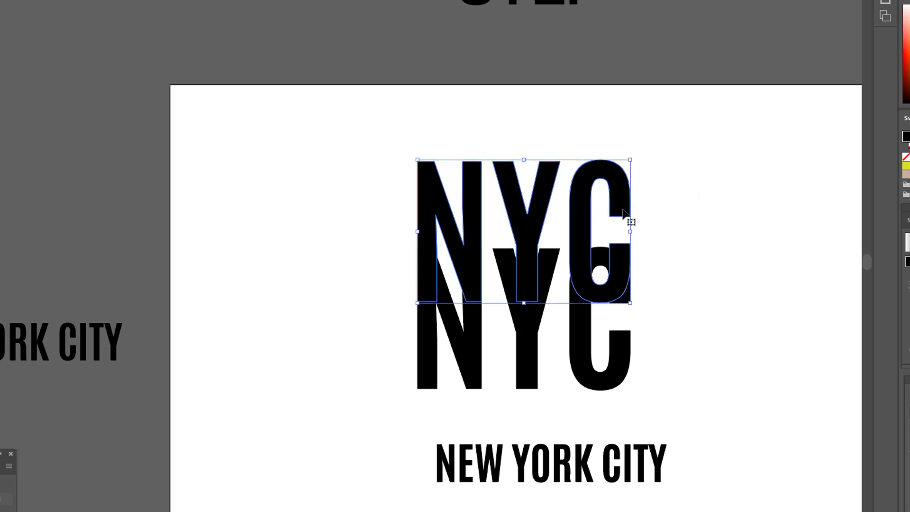
key(Up)
key(Up)
key(Up)
key(Up)
key(Up)
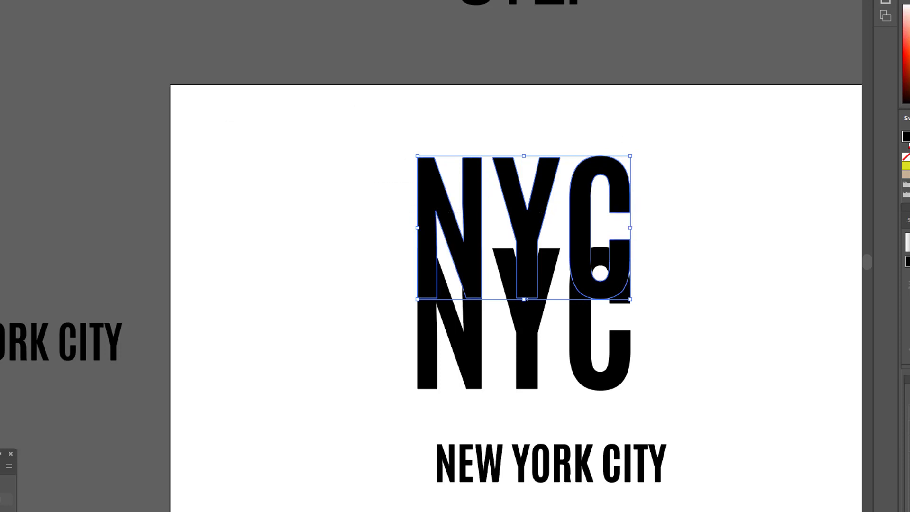
- Remove the fill from the upper NYC copy and give its letters a thick black stroke
key(slash)
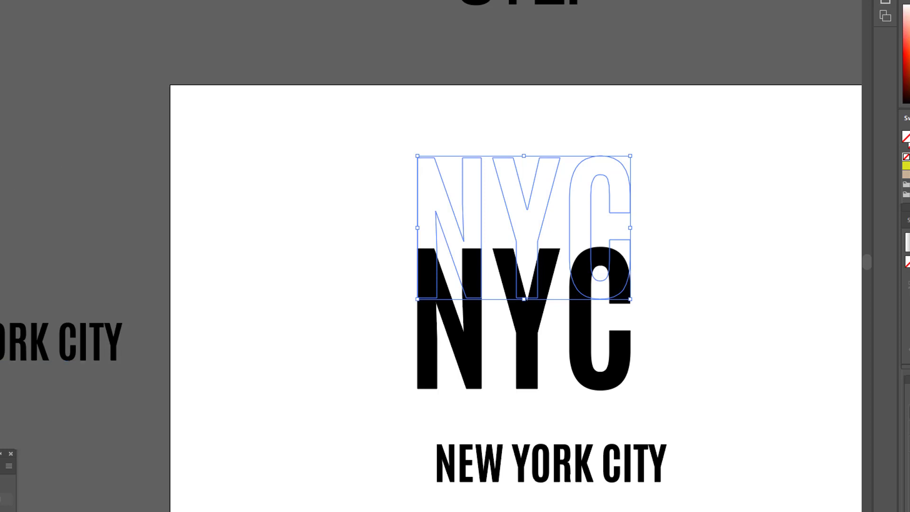
key(Up)
key(Up)
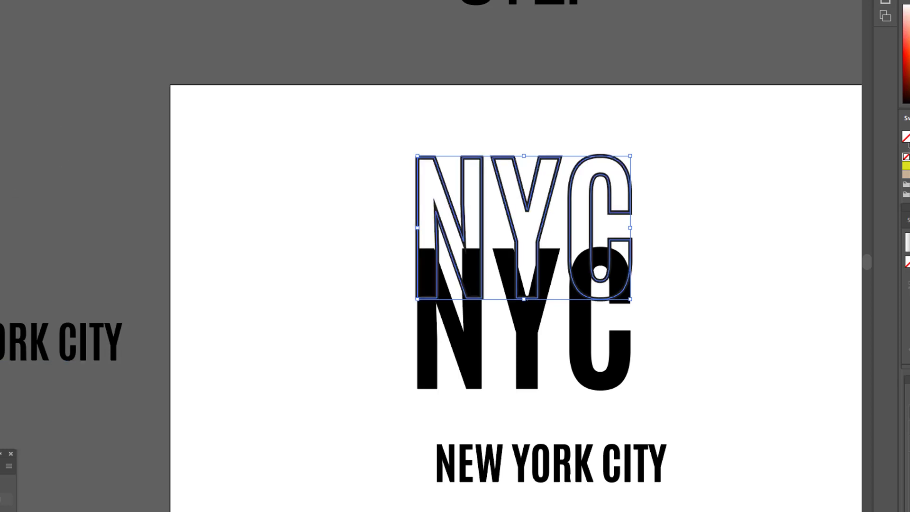
- Shrink the stroked NYC copy slightly about its centre so its outer stroke edges align with the solid NYC's sides
scroll(616, 218, up, 2)
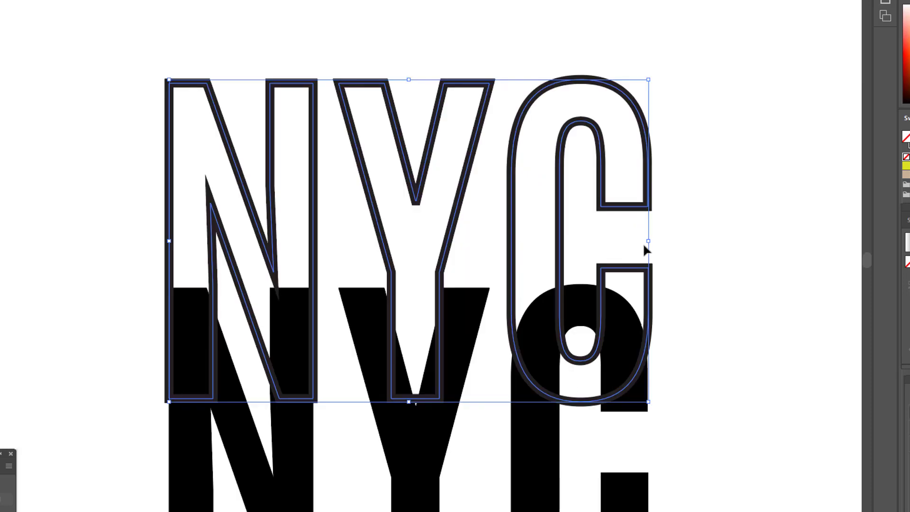
drag(649, 241, 643, 242)
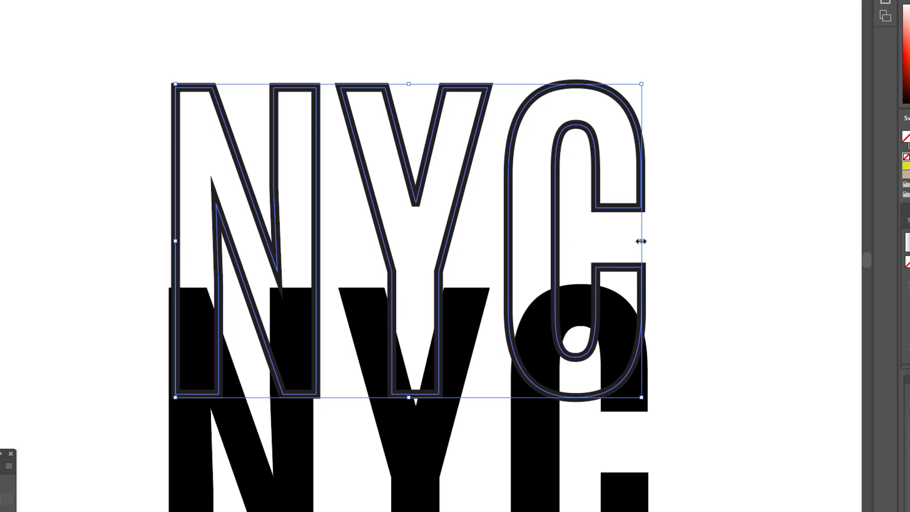
drag(641, 238, 642, 243)
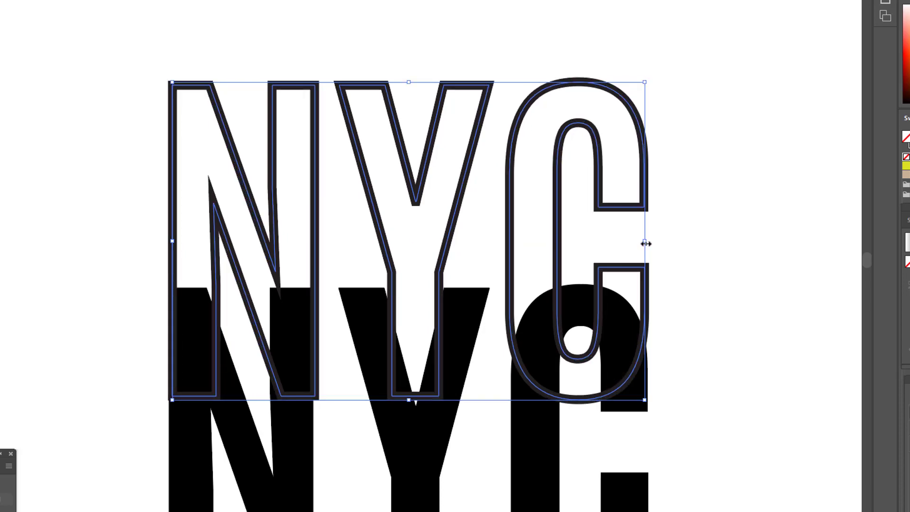
scroll(620, 208, down, 2)
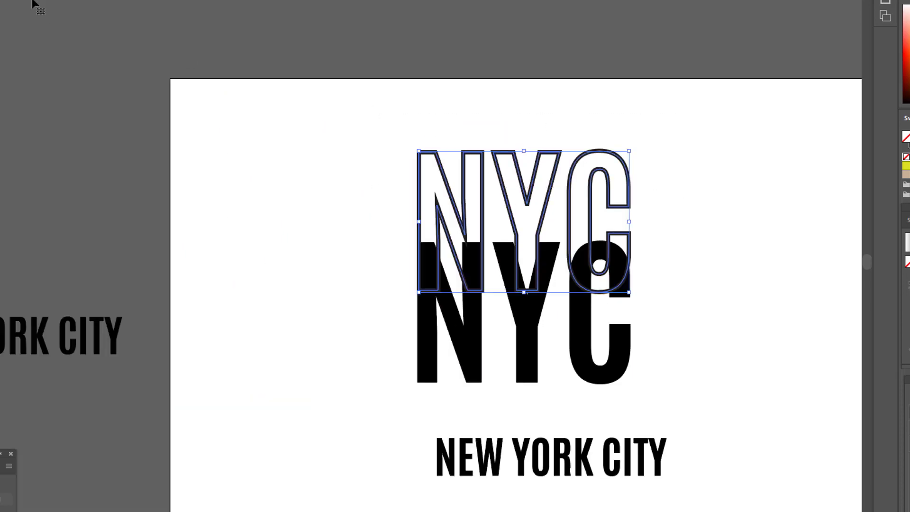
click(633, 183)
scroll(641, 175, down, 1)
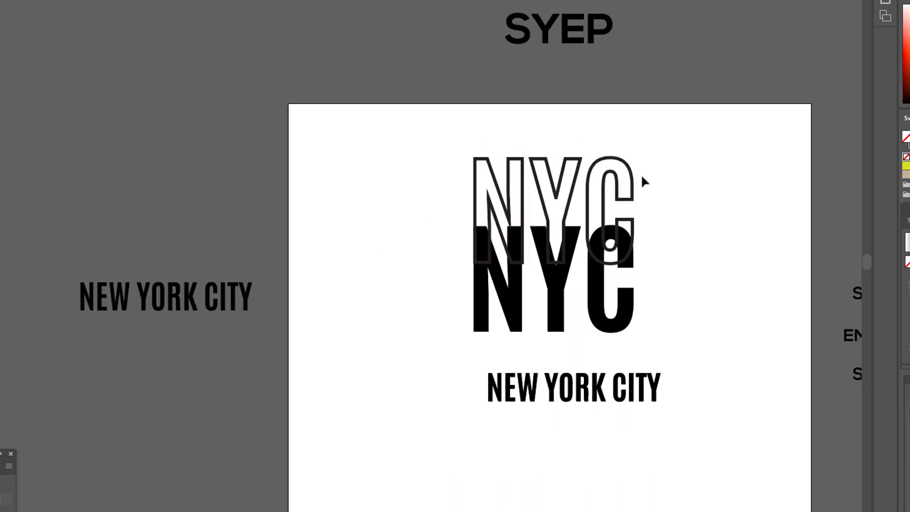
- Move NEW YORK CITY below the artboard and duplicate the stroked NYC about 319 pt straight down over the solid lettering
scroll(645, 190, down, 2)
drag(627, 315, 620, 474)
drag(589, 119, 575, 251)
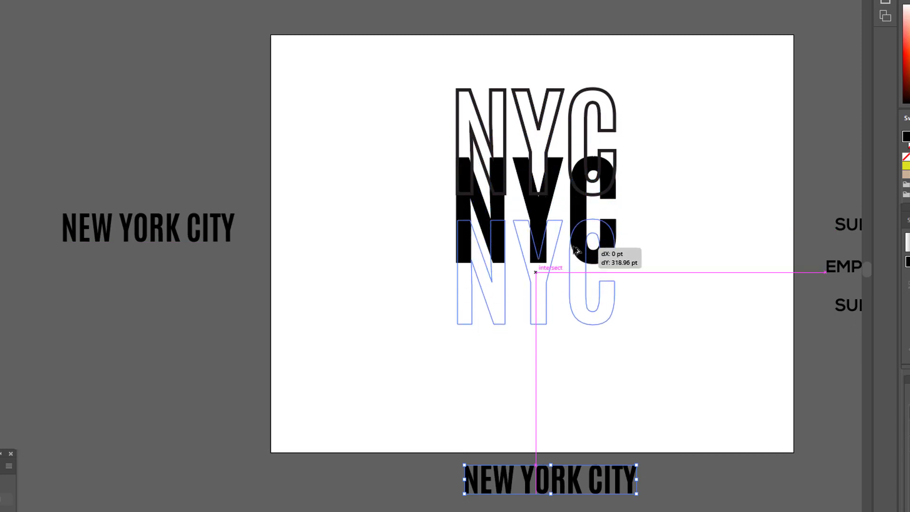
drag(575, 251, 575, 251)
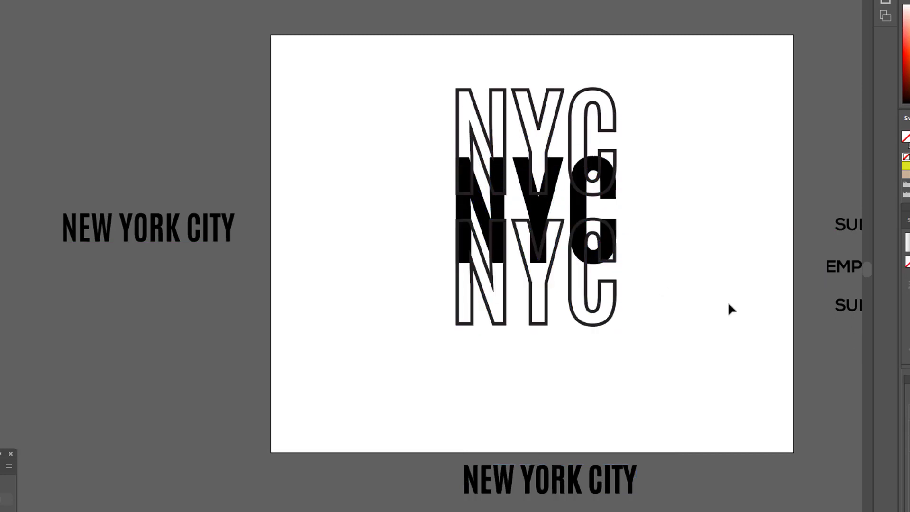
- Send both stroked NYC copies to the back, behind the solid NYC lettering
scroll(666, 298, up, 1)
shift+click(570, 57)
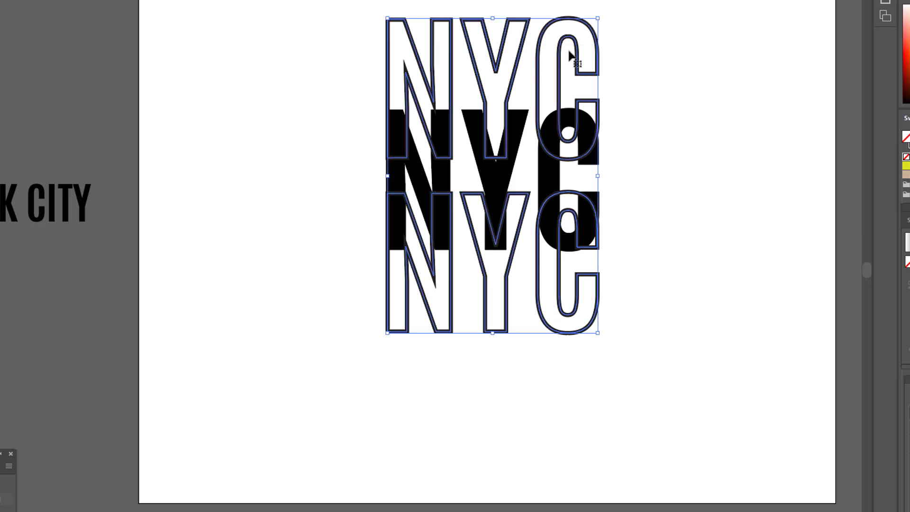
right_click(607, 59)
mouse_move(645, 200)
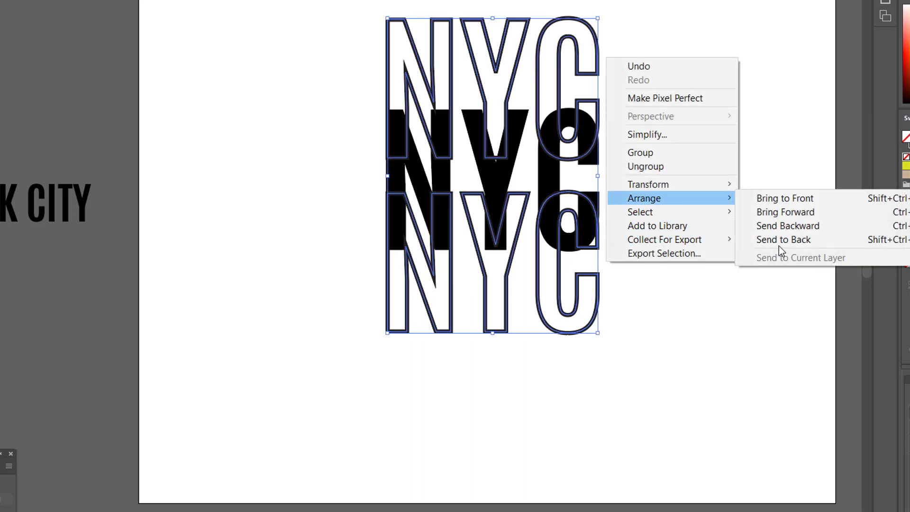
click(782, 240)
click(687, 313)
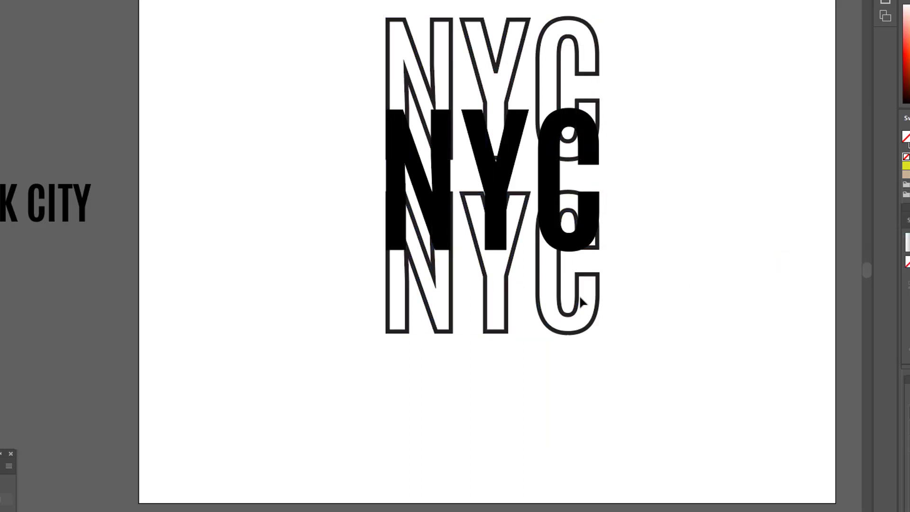
- Expand the fill and stroke of the upper and lower stroked NYC copies into outlined shapes
scroll(599, 294, down, 1)
drag(335, 46, 685, 350)
click(698, 349)
drag(367, 35, 608, 193)
drag(663, 331, 419, 284)
click(1, 1)
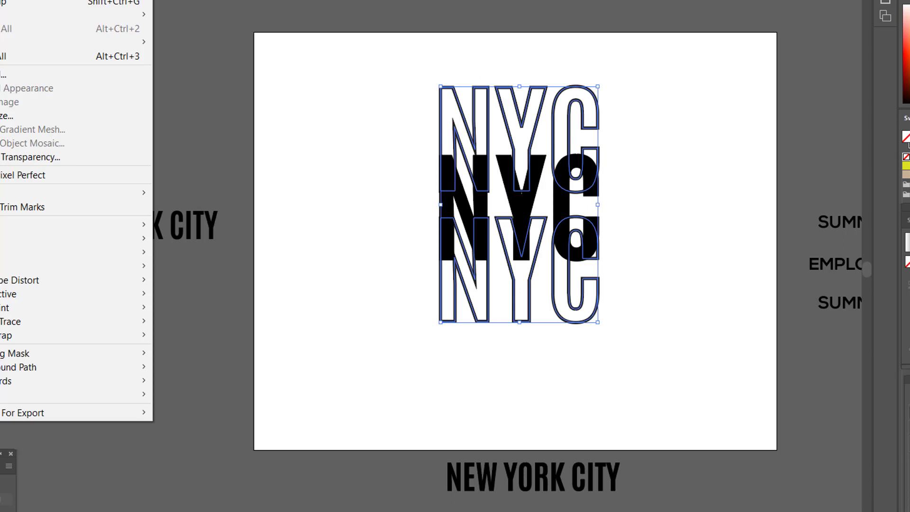
click(7, 73)
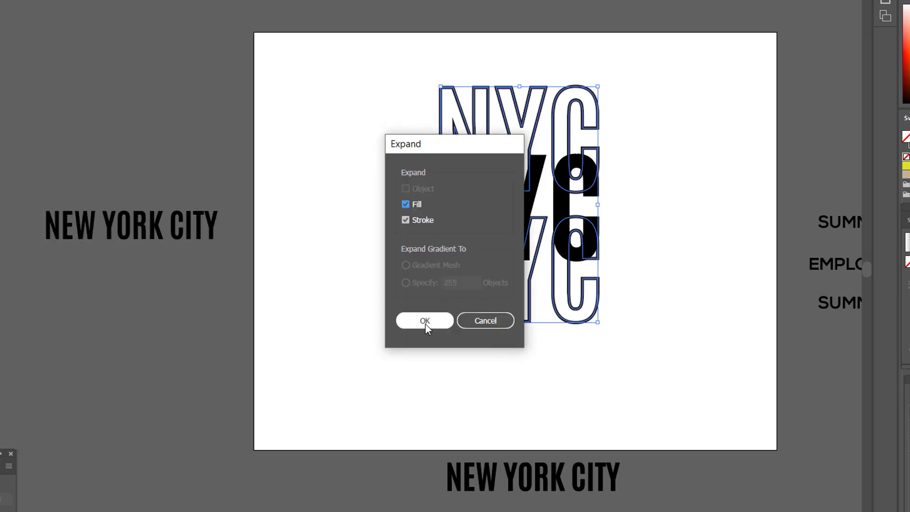
click(425, 323)
click(360, 320)
- Erase the parts of both outlined NYC copies that overlap the solid NYC, leaving a narrow gap above and below it
drag(419, 17, 571, 97)
drag(662, 324, 394, 290)
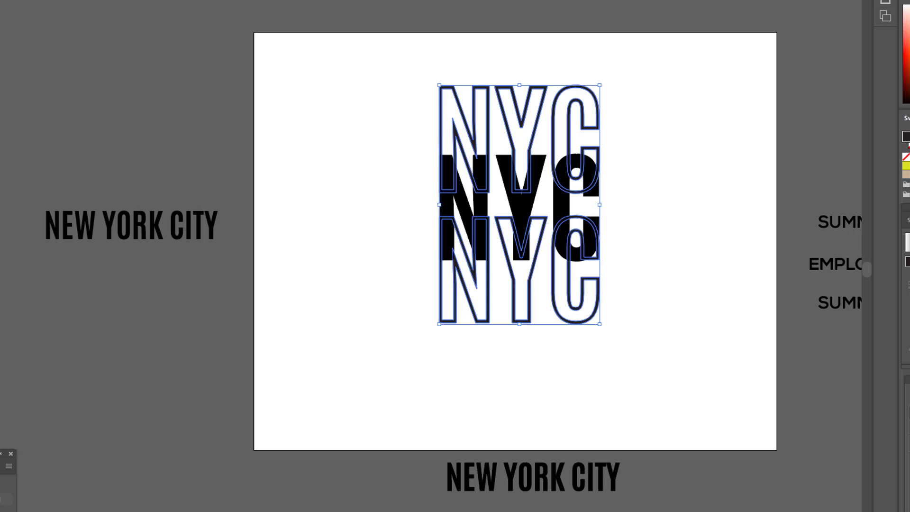
key(a)
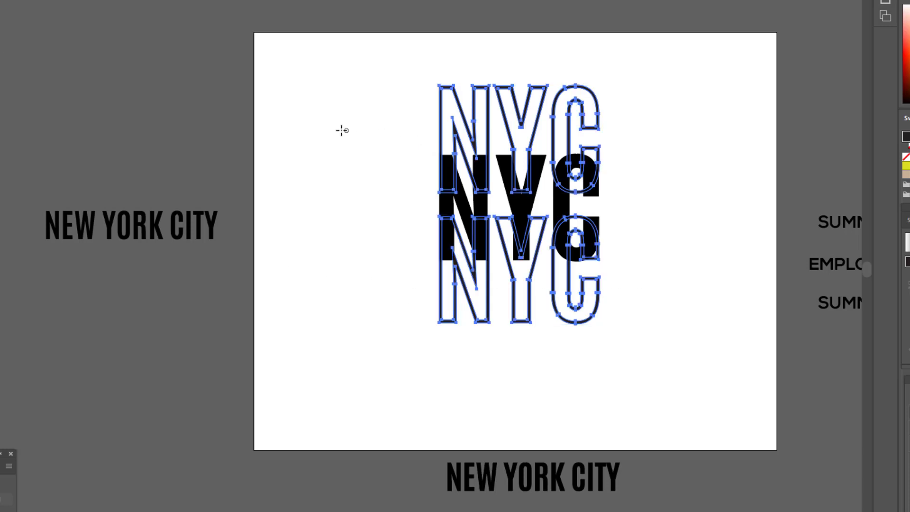
drag(339, 129, 409, 146)
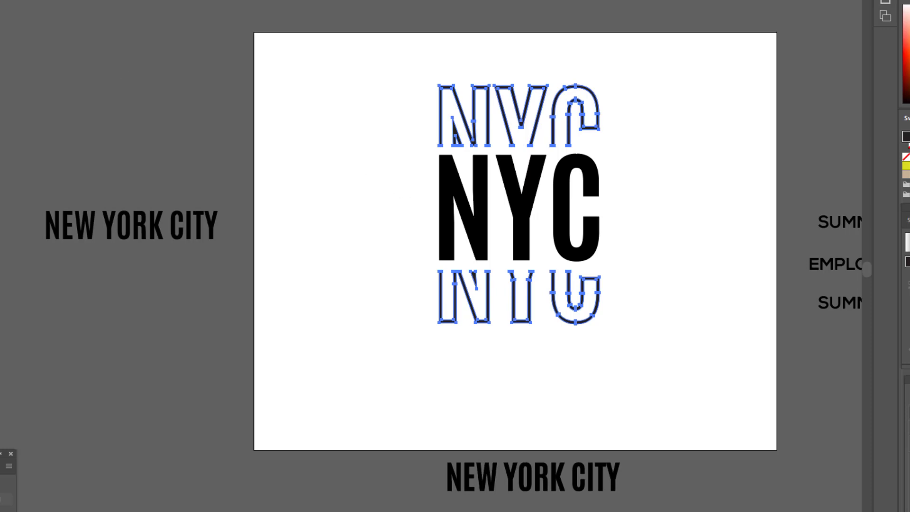
- Nudge the trimmed upper NYC outline down, closer to the solid lettering
key(v)
drag(350, 73, 617, 129)
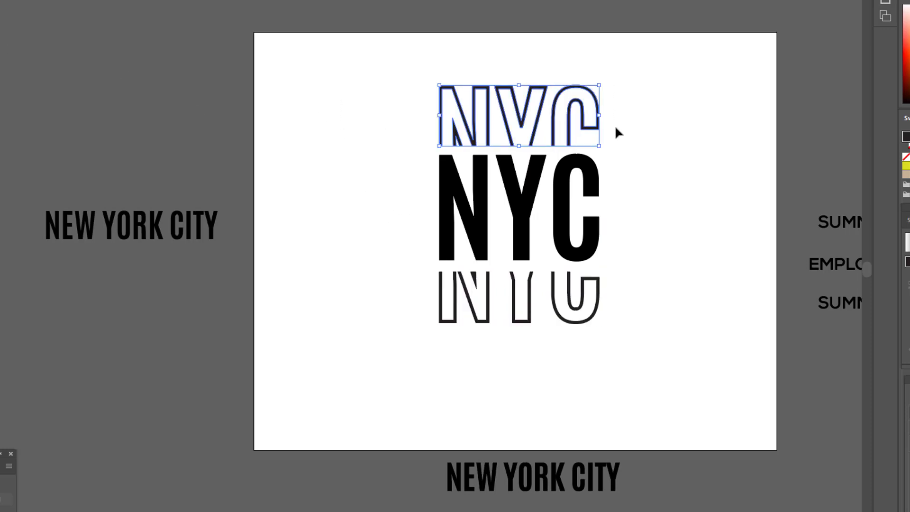
key(Down)
key(Down)
key(Down)
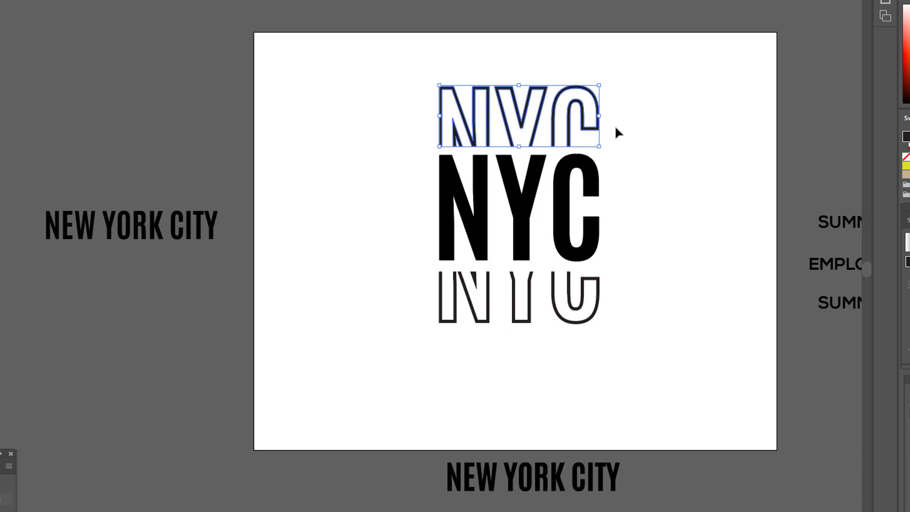
- Nudge the trimmed lower NYC outline up close to the solid lettering and bring the upper outline slightly further down
drag(644, 356, 428, 280)
key(Up)
key(Up)
key(Up)
key(Up)
key(Up)
key(Up)
key(Up)
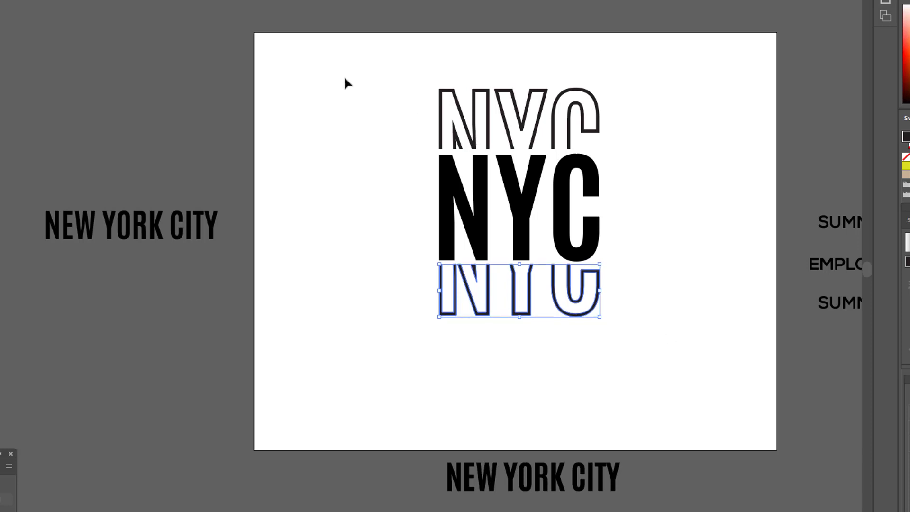
drag(345, 81, 663, 143)
click(701, 312)
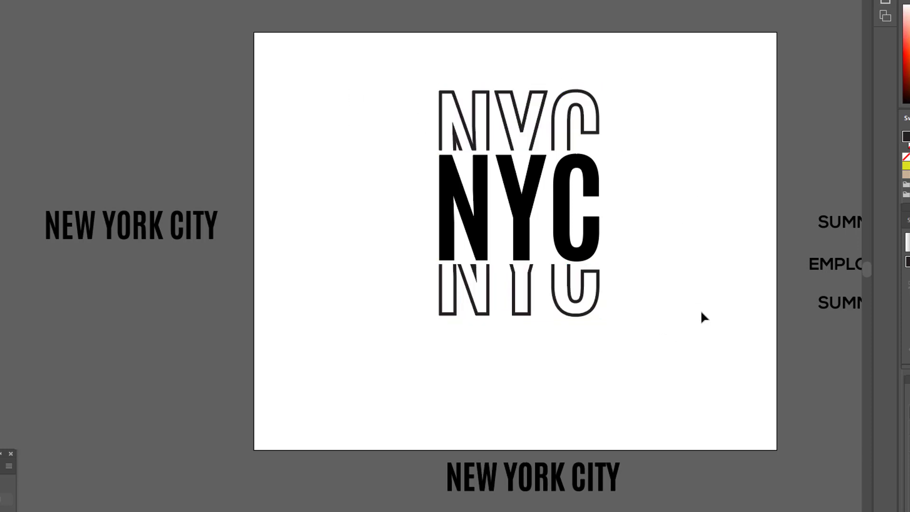
- Move NEW YORK CITY from below the artboard onto the middle of the solid NYC, matching its width
drag(591, 471, 465, 220)
scroll(612, 214, up, 2)
drag(528, 210, 581, 212)
click(645, 241)
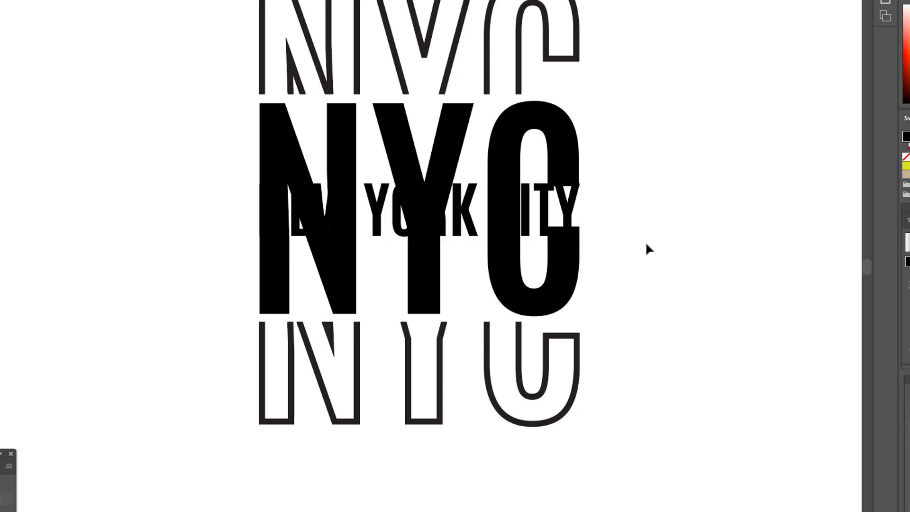
- Erase a horizontal band through the solid NYC around NEW YORK CITY, leaving narrow gaps above and below the text
click(462, 217)
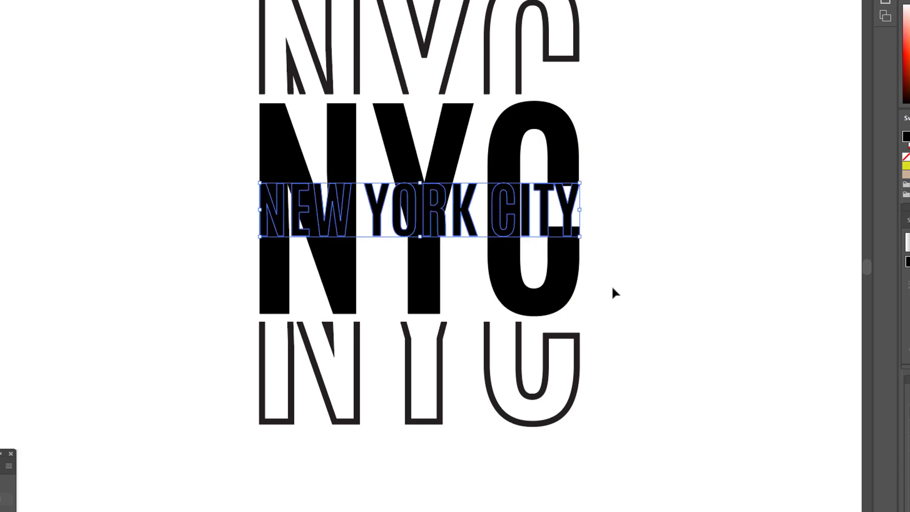
click(567, 281)
key(ctrl+shift+bracketright)
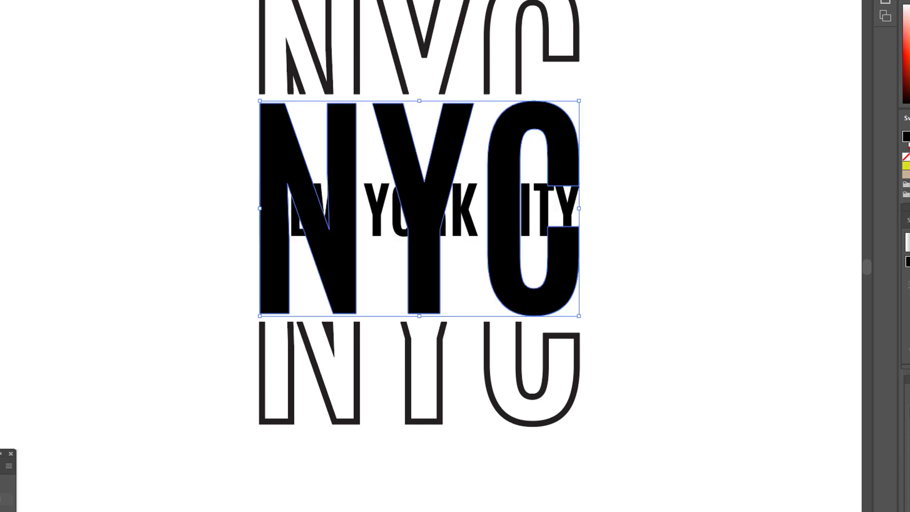
key(a)
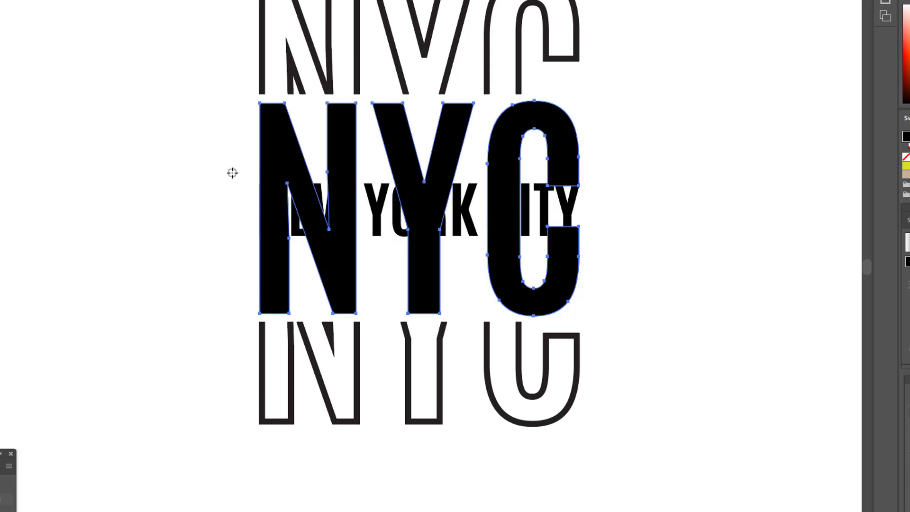
mouse_move(232, 172)
mouse_down()
mouse_move(280, 198)
mouse_move(437, 236)
mouse_move(643, 246)
mouse_up()
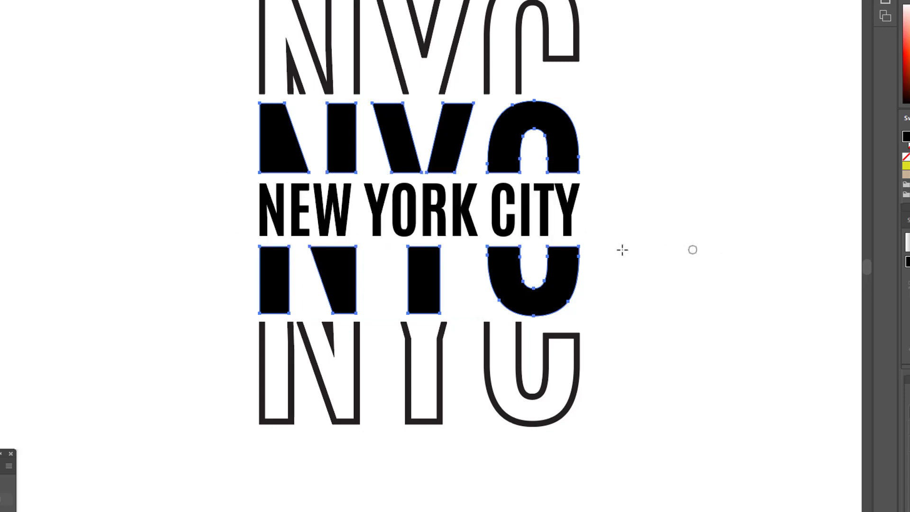
key(v)
- Group the complete NYC lettering design and centre it on the artboard
scroll(439, 273, down, 3)
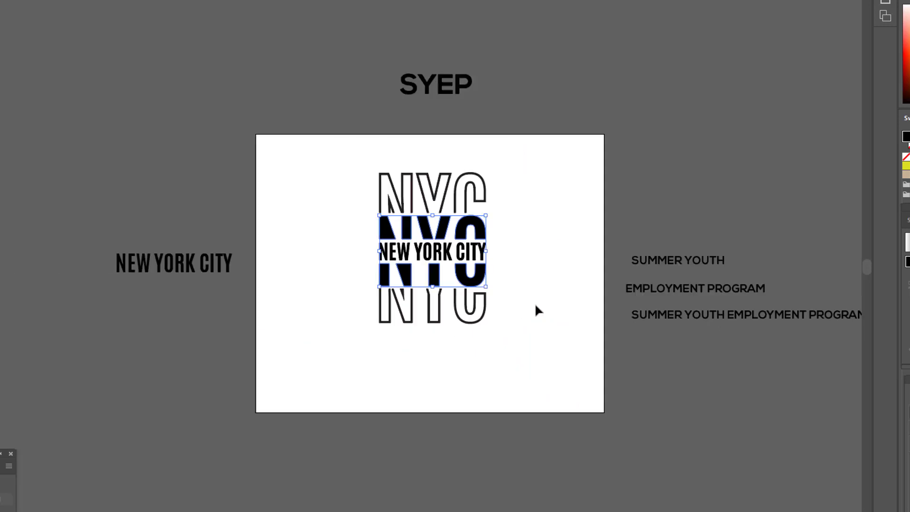
click(535, 303)
drag(375, 166, 551, 351)
key(a)
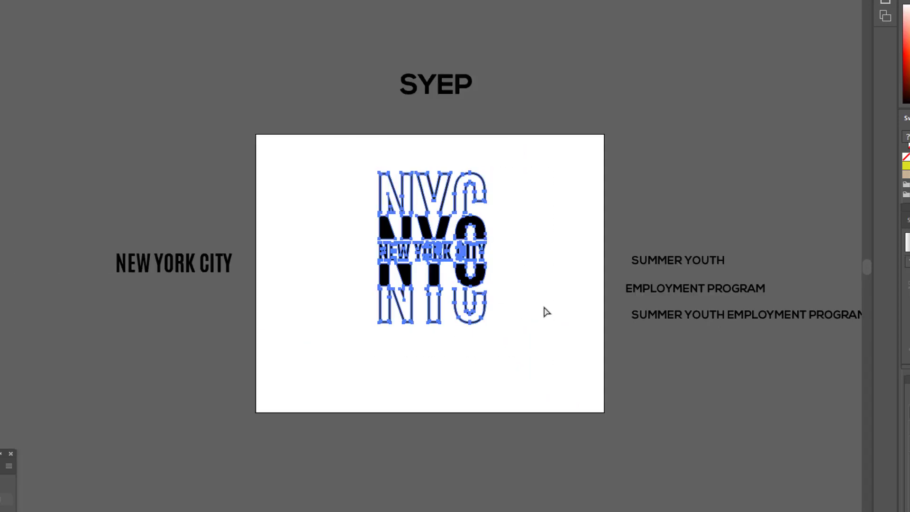
key(v)
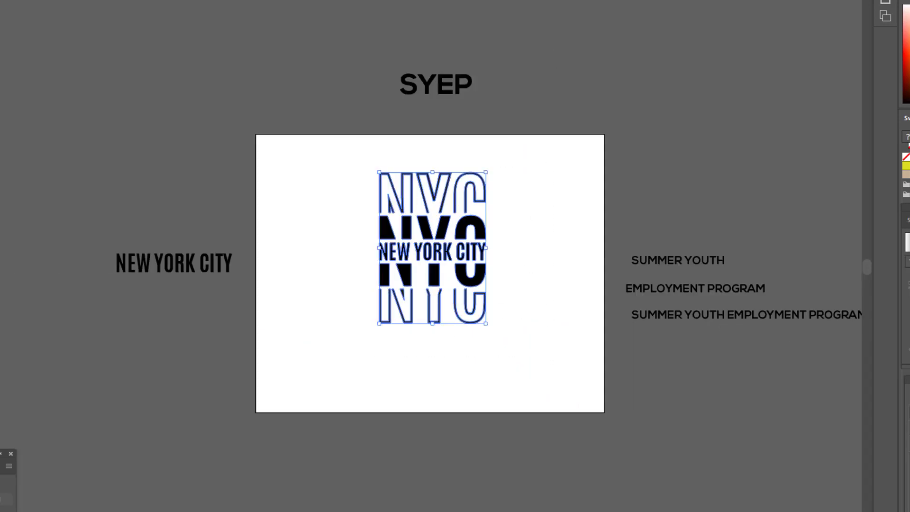
click(528, 304)
scroll(527, 305, up, 1)
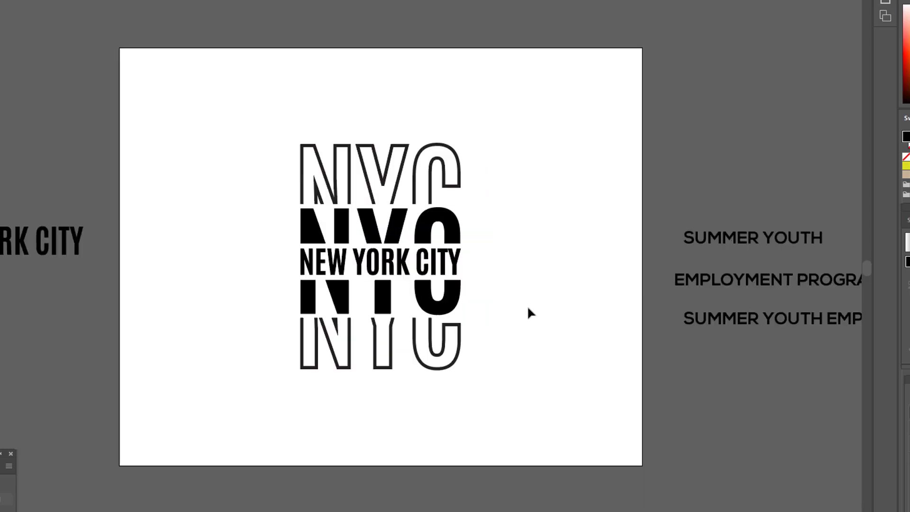
- Draw a black rectangle with a small margin around the whole design and send it to the back
drag(527, 305, 593, 280)
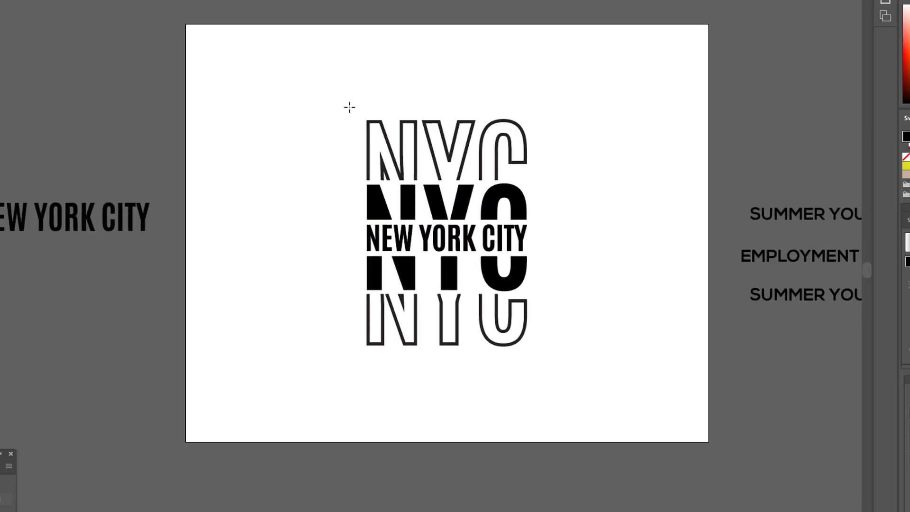
drag(351, 108, 541, 357)
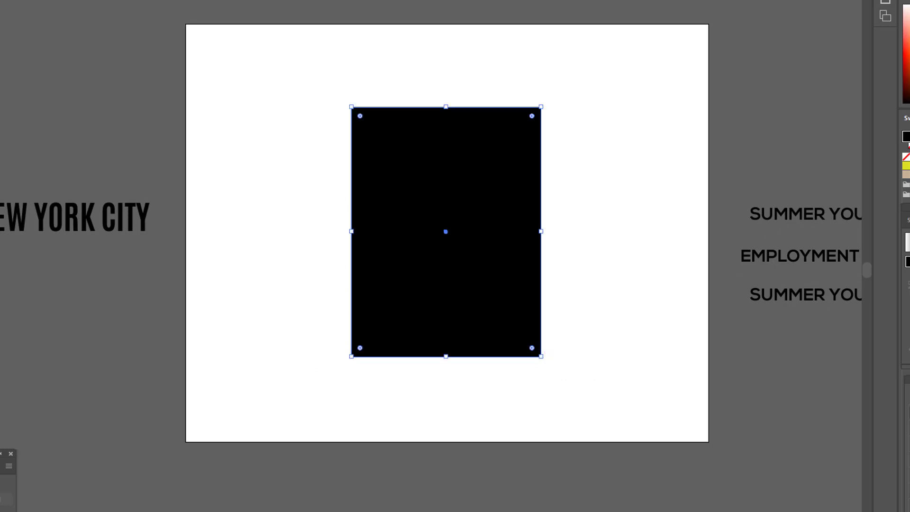
right_click(609, 163)
mouse_move(651, 380)
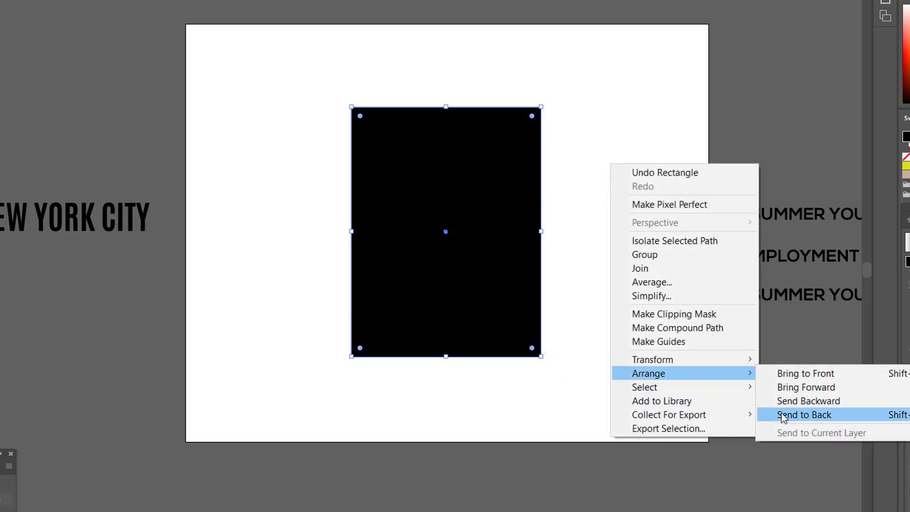
click(763, 415)
click(619, 353)
- Recolour the grouped NYC lettering white against the black rectangle
click(525, 207)
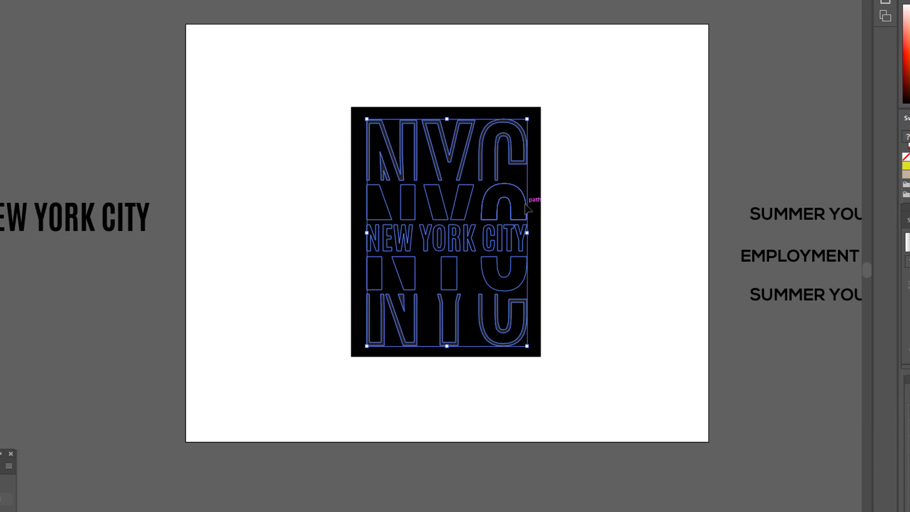
click(563, 201)
click(530, 206)
click(609, 199)
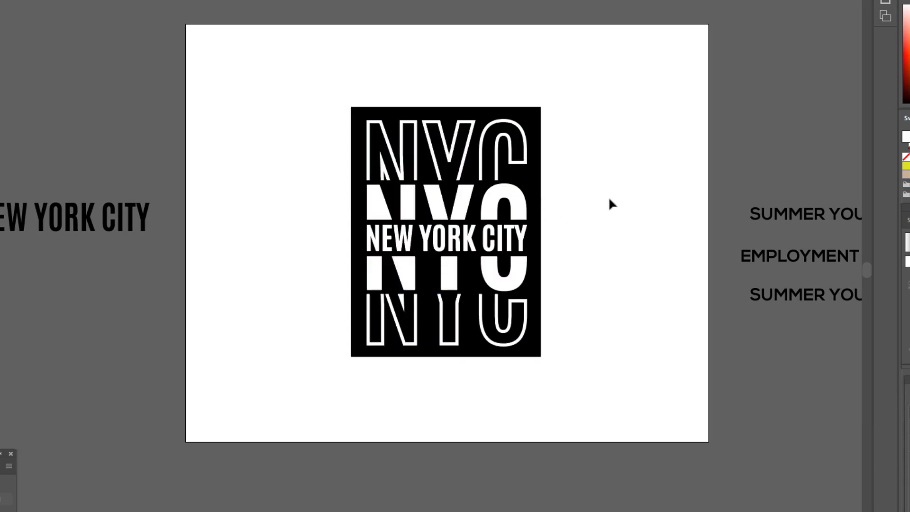
click(542, 168)
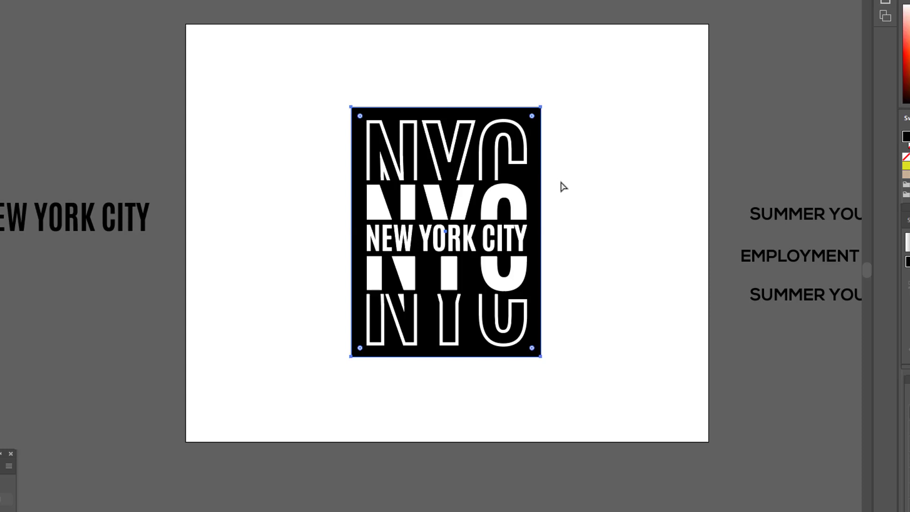
click(632, 222)
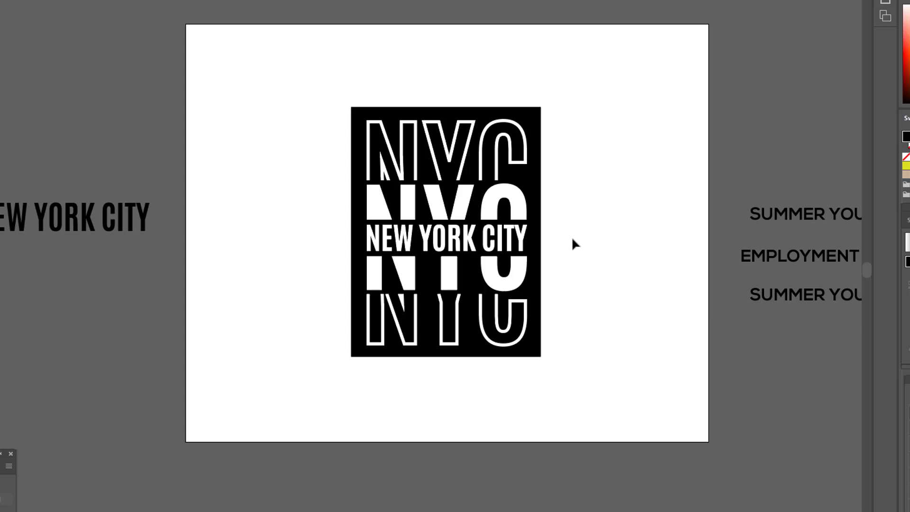
- Fill the upper and lower halves of the solid NYC letters with orange, leaving the outlines and NEW YORK CITY white
scroll(571, 237, up, 1)
scroll(327, 190, up, 1)
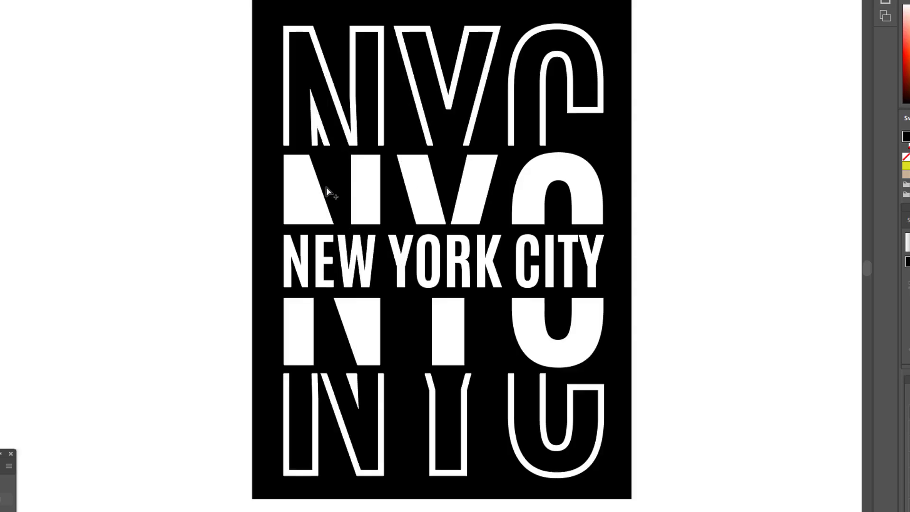
scroll(328, 163, down, 1)
drag(296, 83, 359, 93)
click(287, 168)
drag(288, 171, 520, 193)
drag(292, 276, 594, 276)
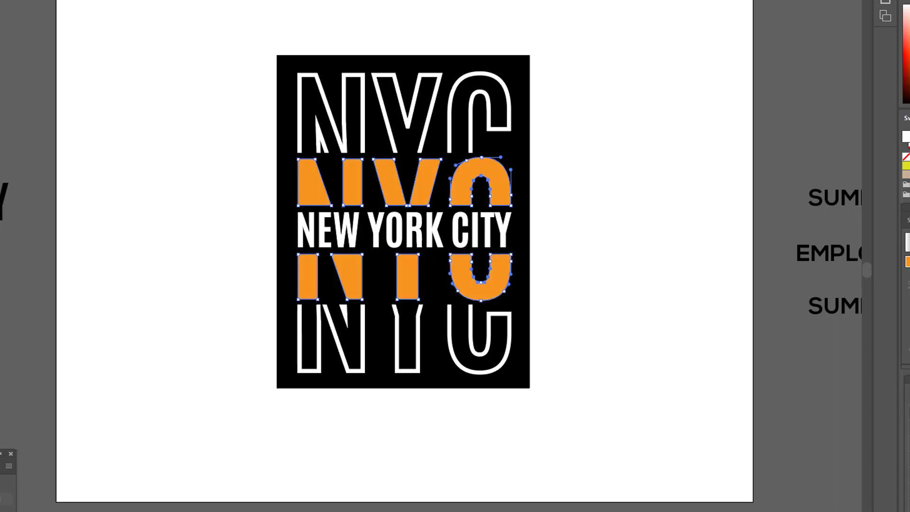
click(546, 394)
scroll(635, 379, down, 2)
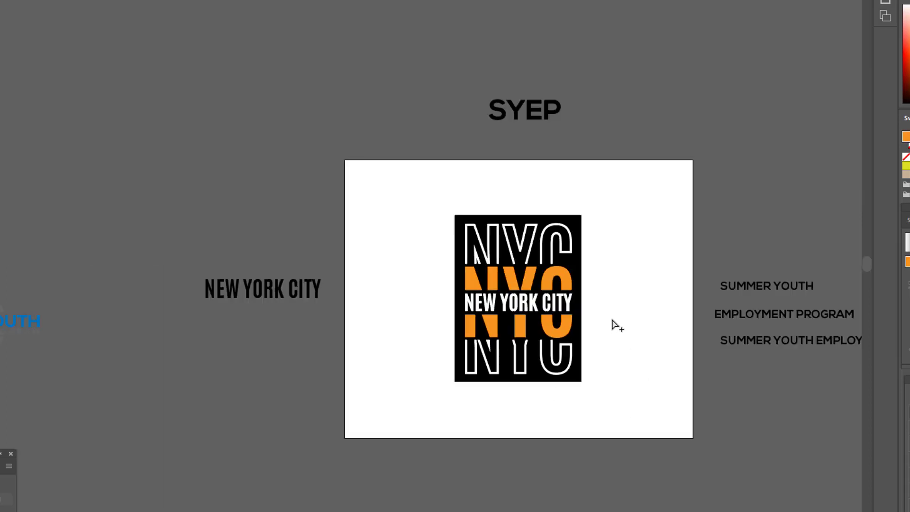
scroll(611, 325, up, 2)
drag(670, 339, 697, 317)
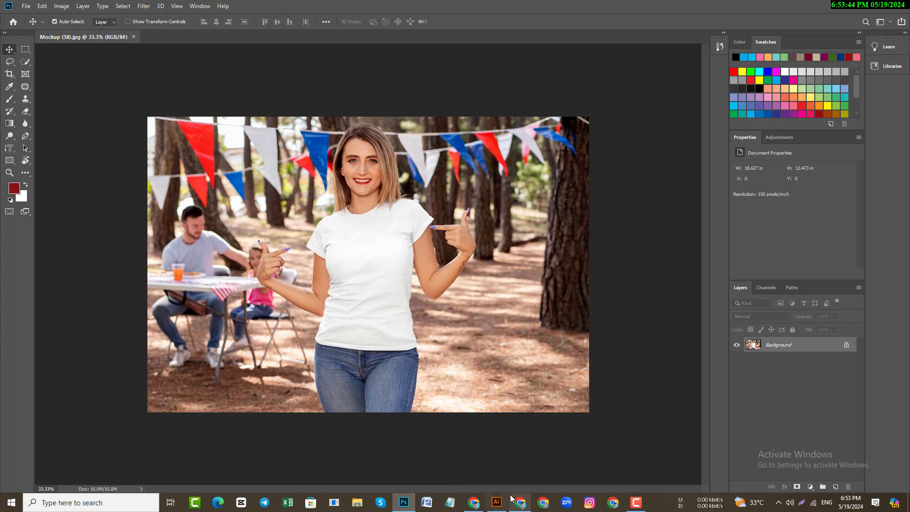
- Switch to Illustrator, copy the NYC lettering without its black rectangle, and paste it into the Photoshop mockup as a Smart Object
mouse_move(506, 503)
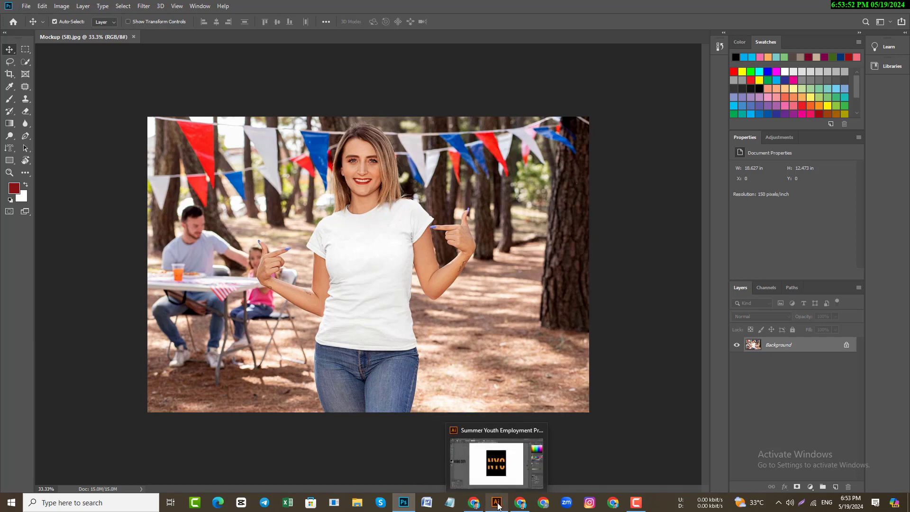
click(497, 505)
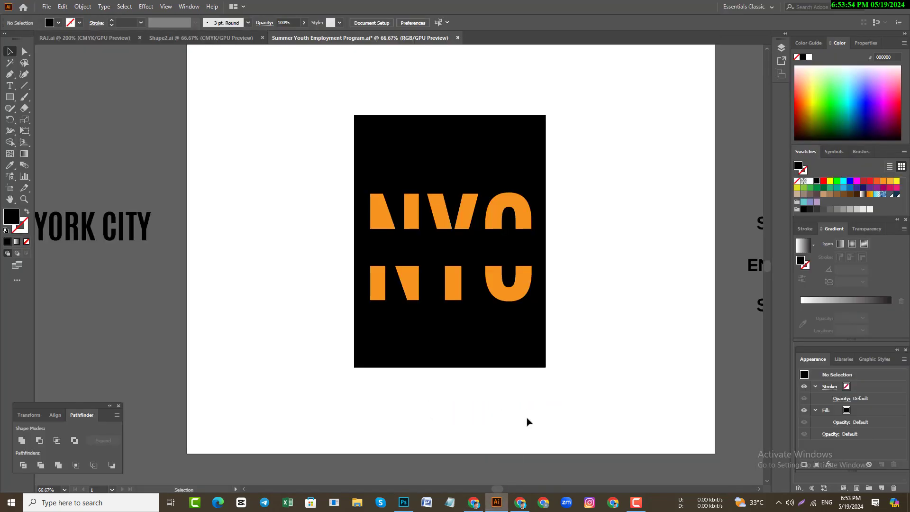
drag(390, 156, 373, 261)
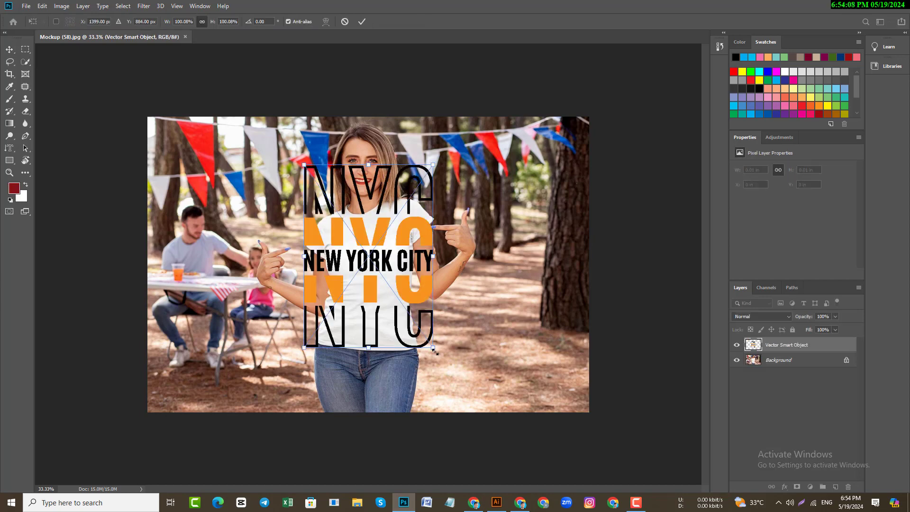
- Scale the pasted NYC design proportionally to about 33% and place it on the chest of the white T-shirt
drag(434, 348, 390, 286)
scroll(382, 269, up, 1)
drag(373, 254, 377, 280)
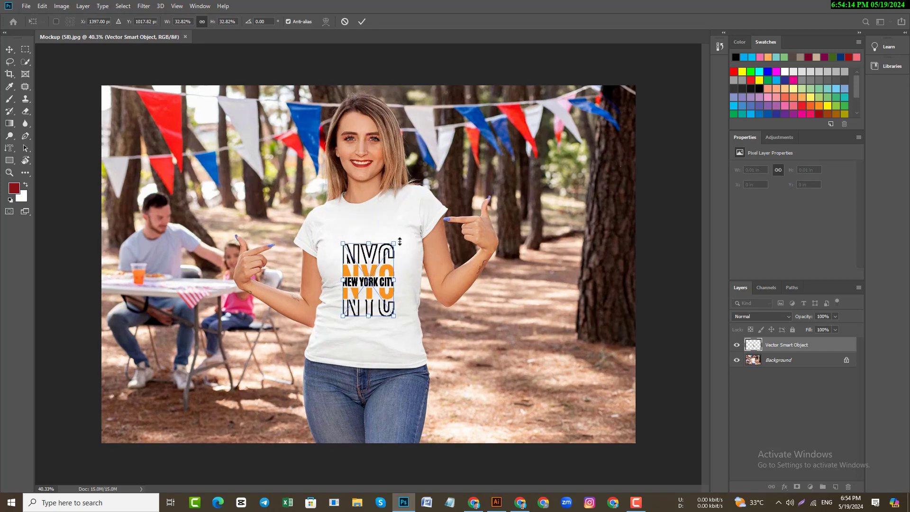
- Rotate the NYC design to about -7.5° to follow the shirt's tilt and enlarge it to about 35%
drag(399, 241, 395, 238)
key(ctrl+z)
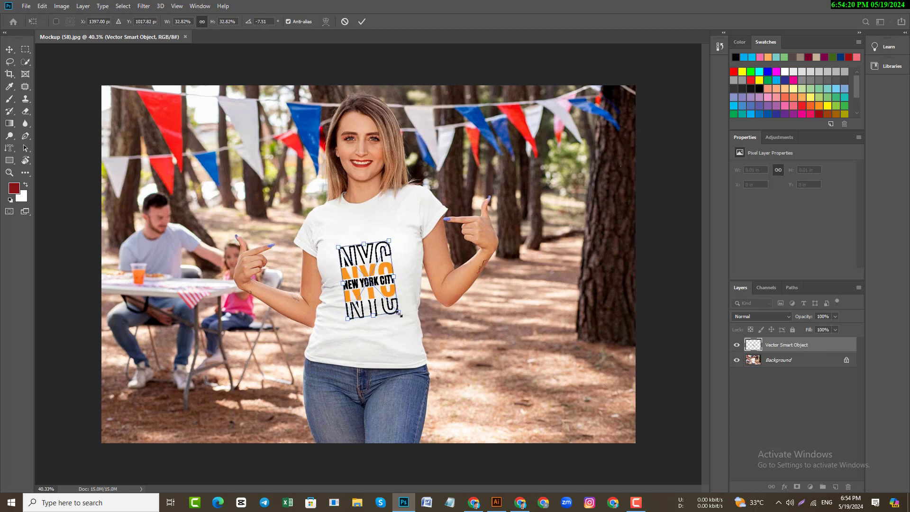
drag(398, 315, 402, 322)
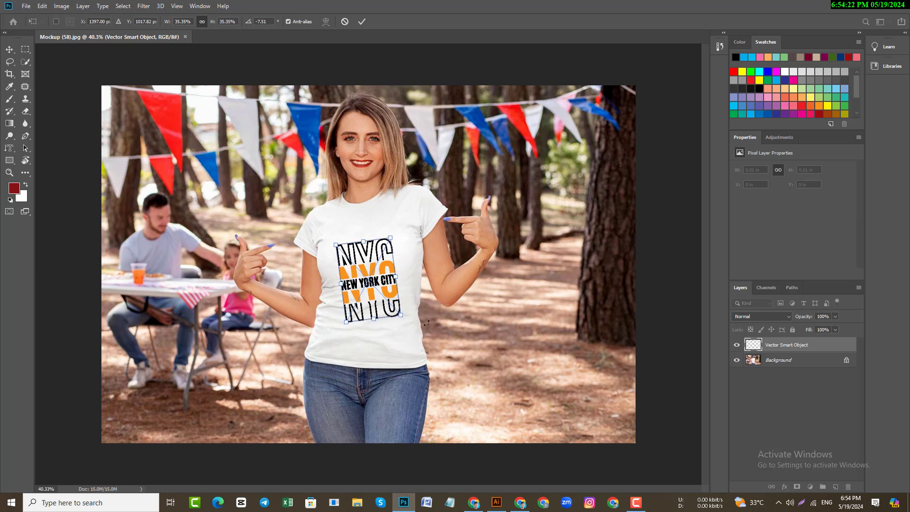
key(Return)
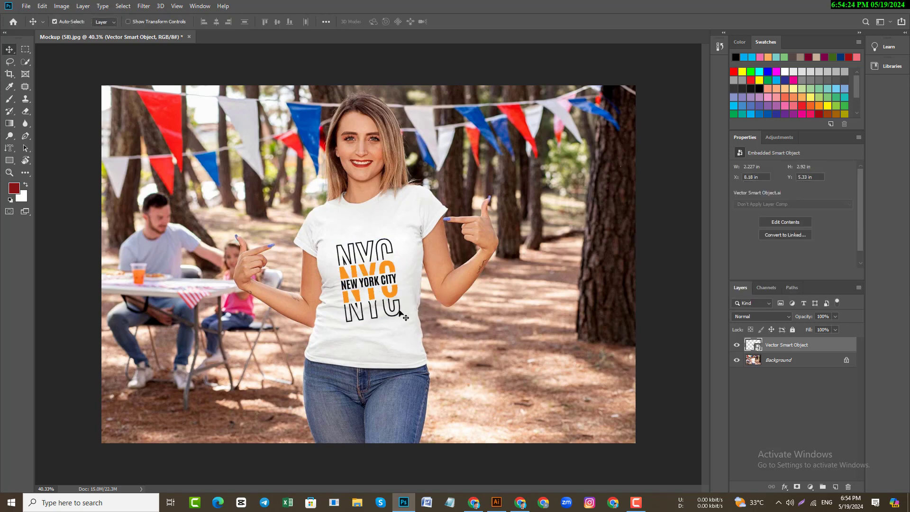
- Transform the NYC design again, reducing it to about 29% and moving it slightly higher on the chest
key(ctrl)
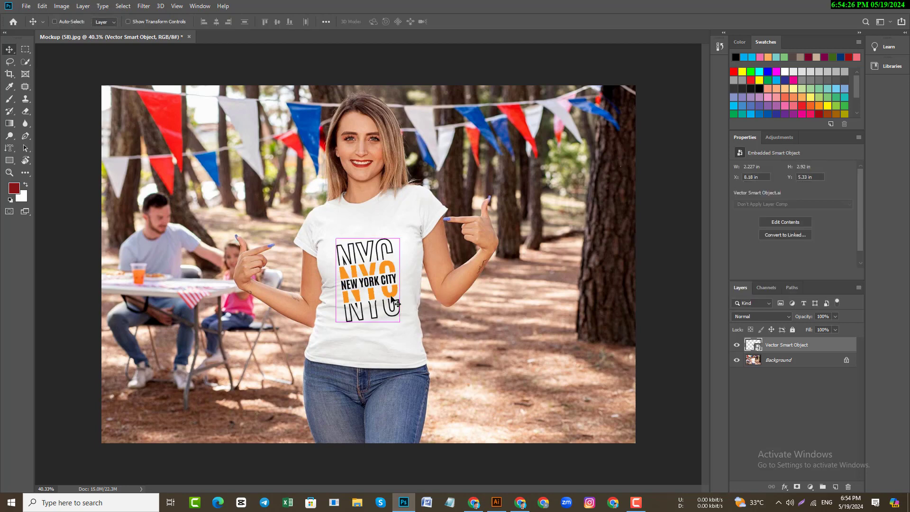
key(ctrl+t)
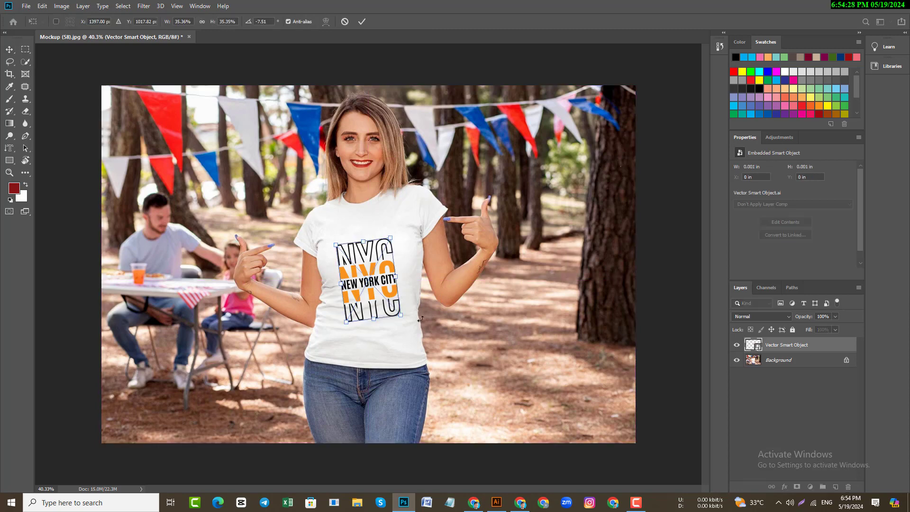
drag(405, 326, 395, 309)
drag(368, 281, 368, 271)
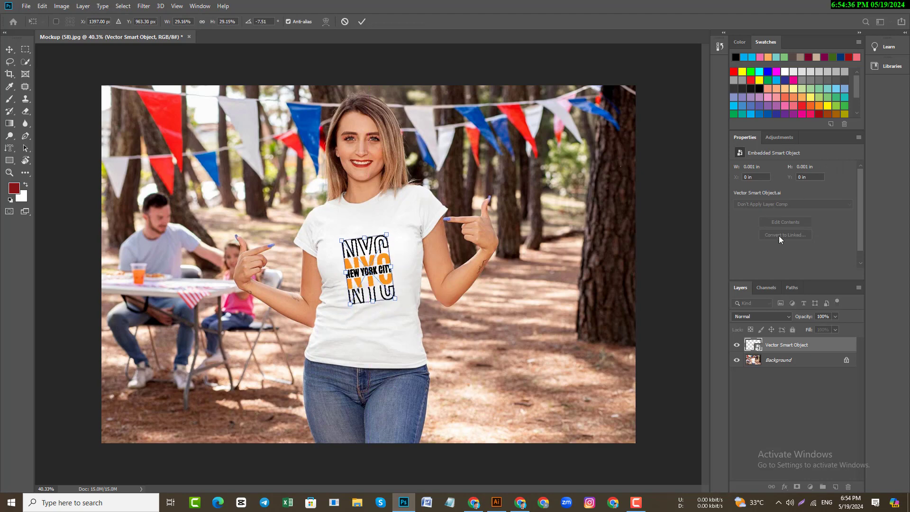
- Set the NYC design layer's blend mode to Multiply, apply the transform, and fit the whole mockup in view
click(763, 317)
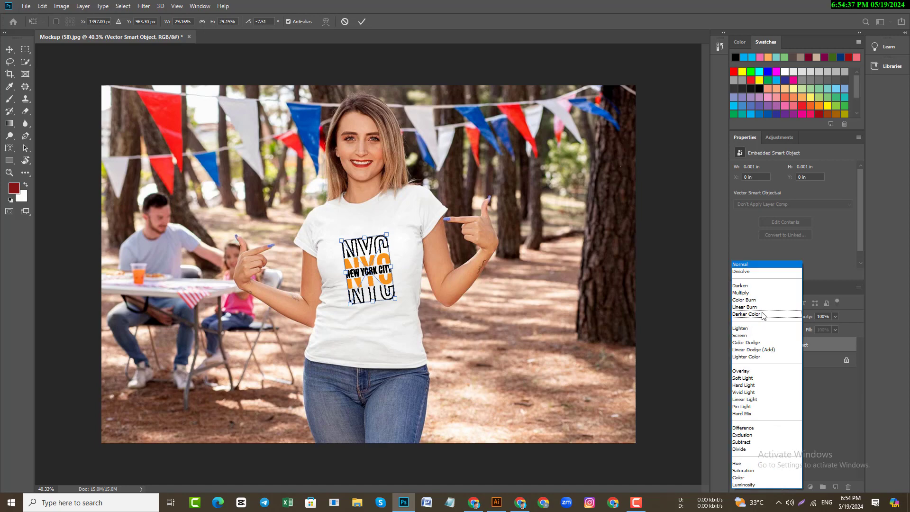
click(757, 294)
key(Return)
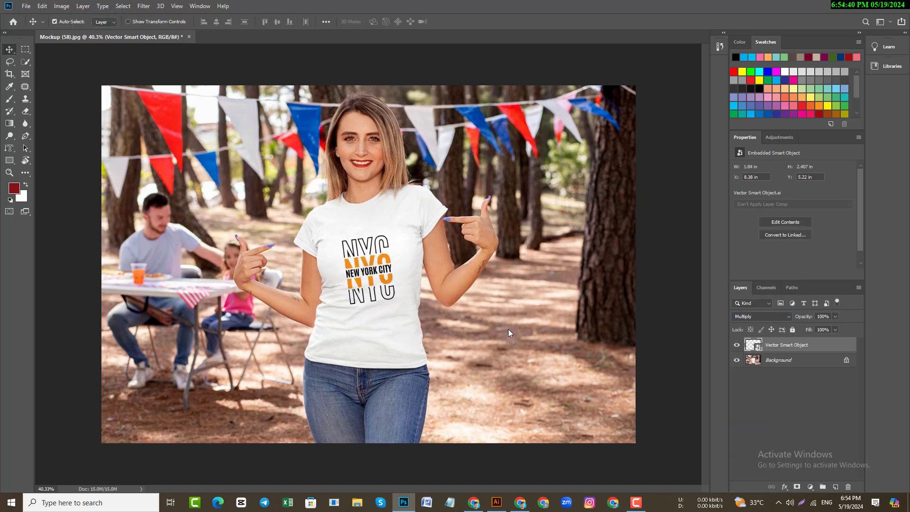
key(ctrl)
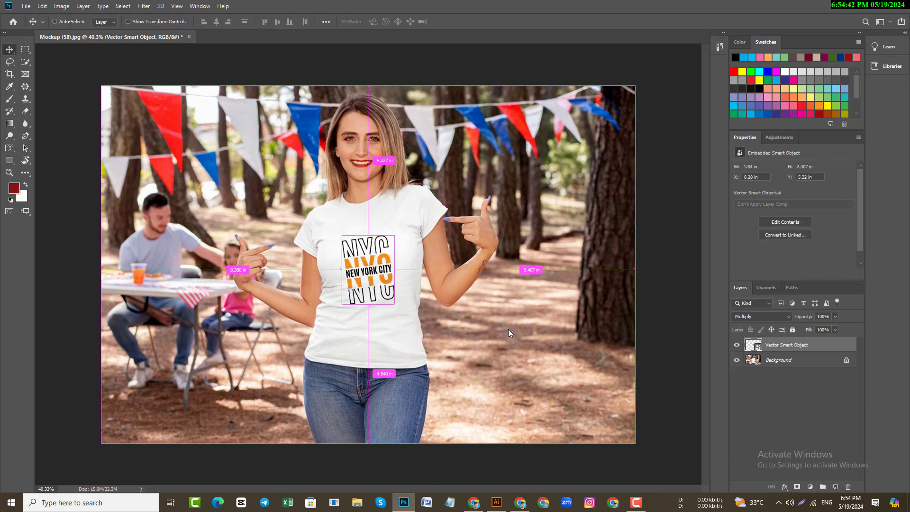
key(ctrl+0)
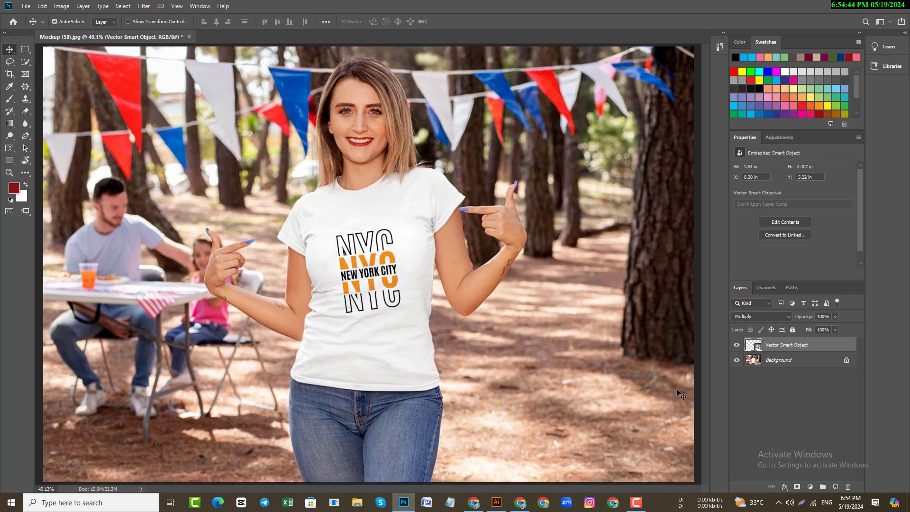